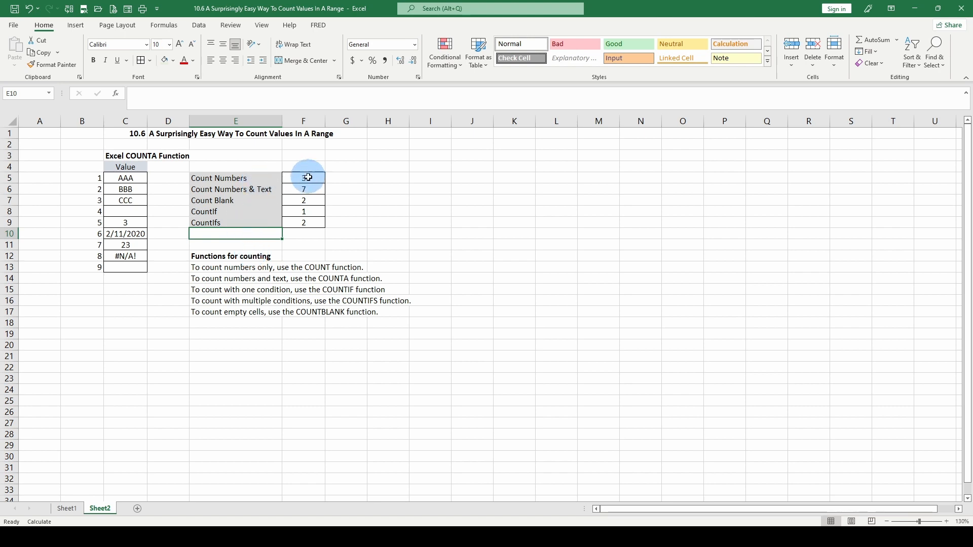
Review the count labels in column E and inspect the formula beside Count Numbers in cell F5.
left_click(308, 177)
left_click(263, 191)
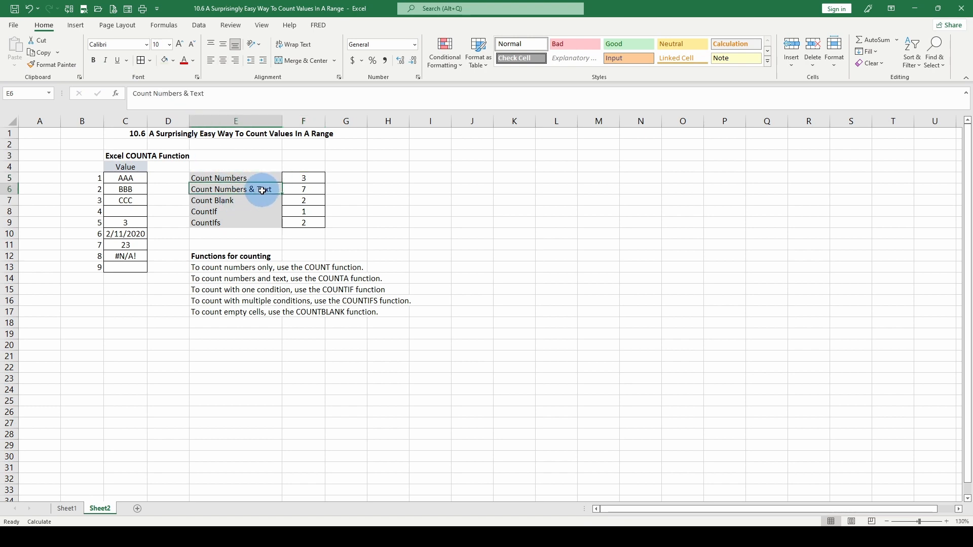
left_click(238, 211)
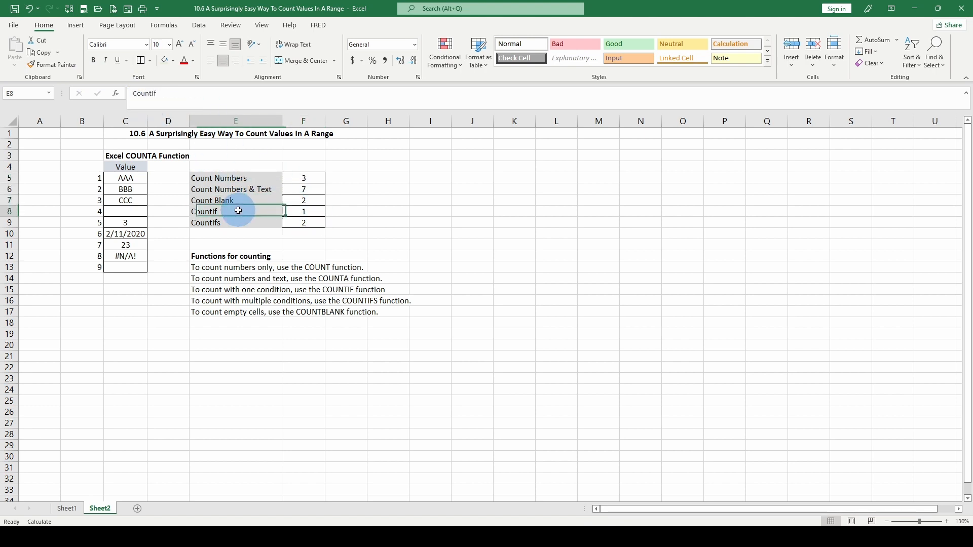
left_click(246, 221)
left_click(346, 178)
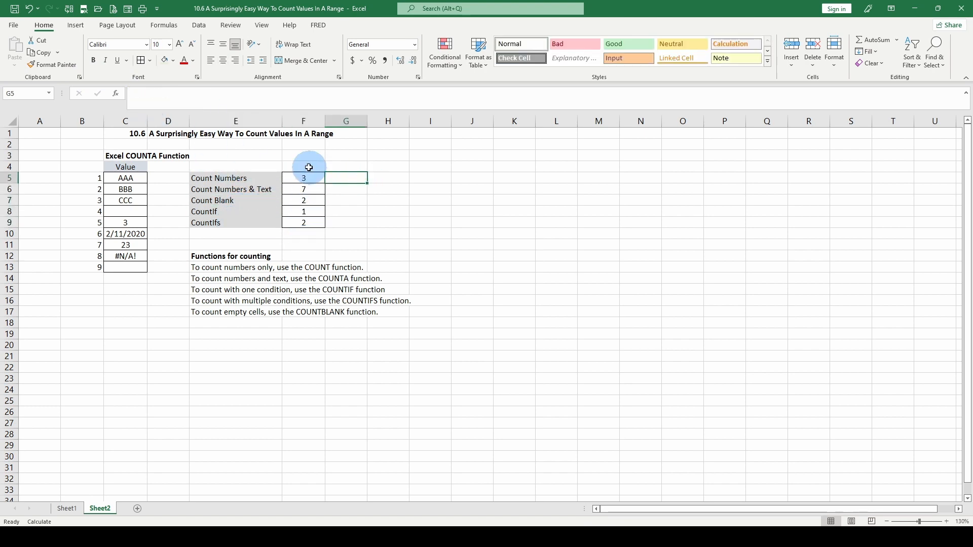
left_click(302, 177)
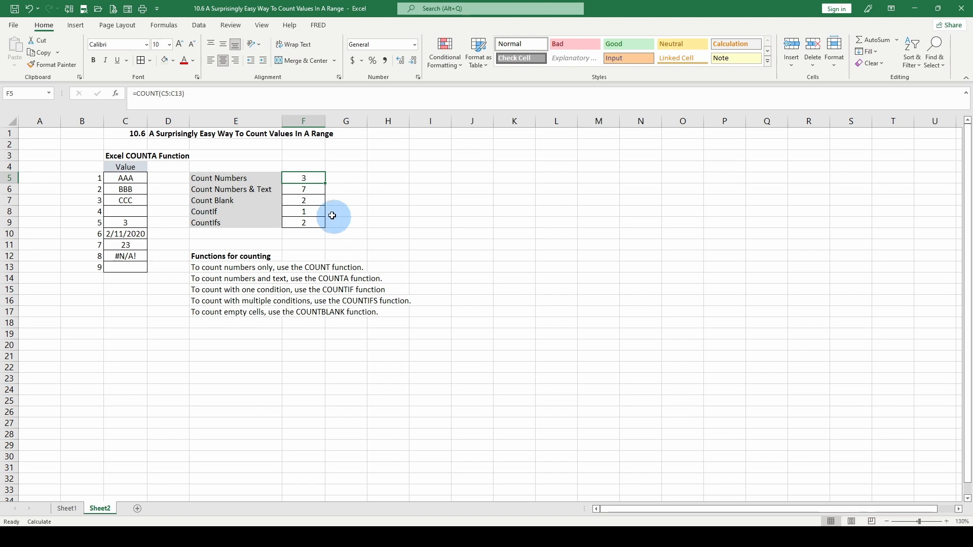
Examine the source values in C5:C13, including the blank cells.
left_click(116, 178)
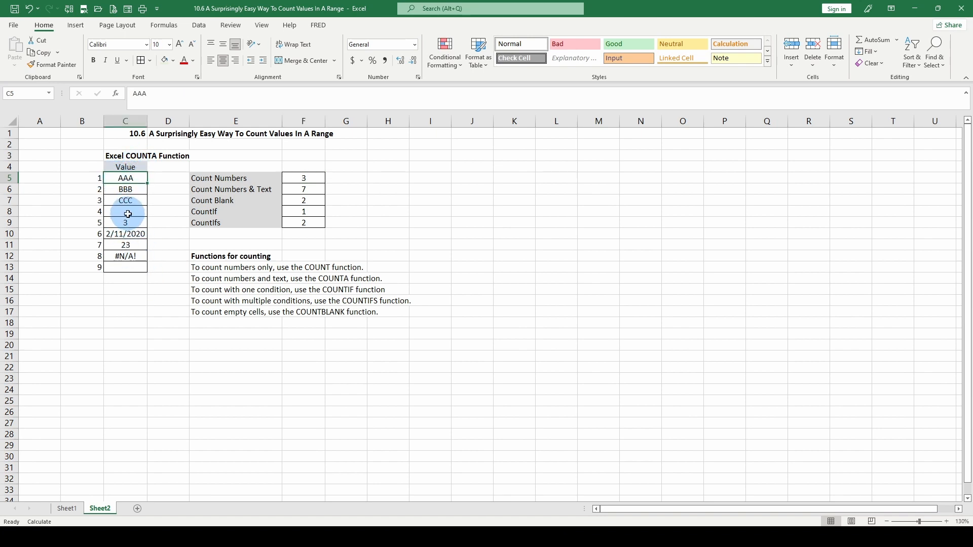
left_click_drag(125, 177, 133, 267)
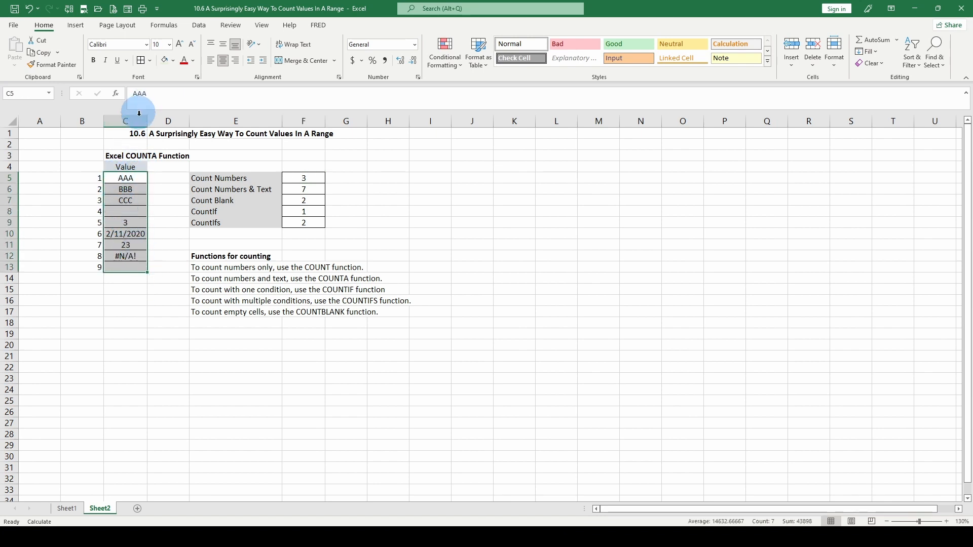
left_click(136, 269)
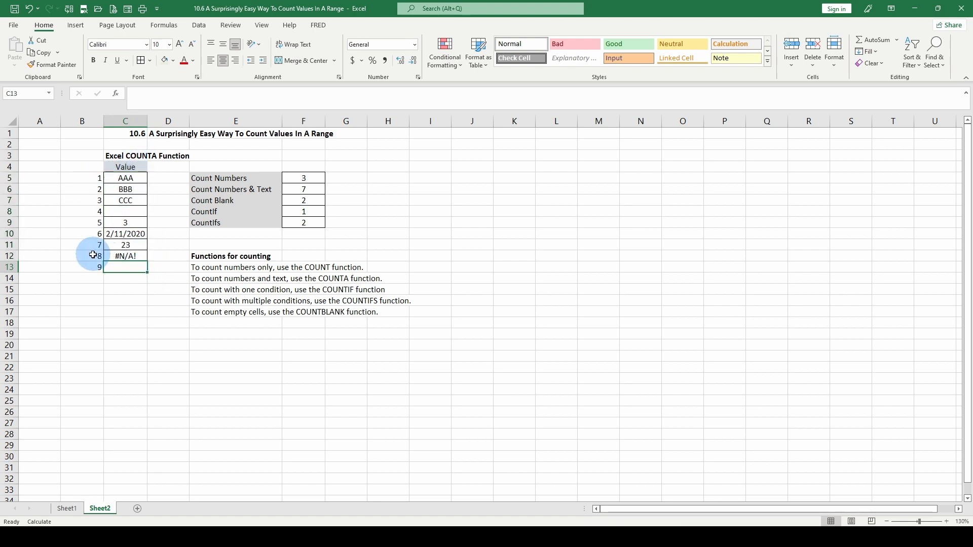
left_click(124, 245)
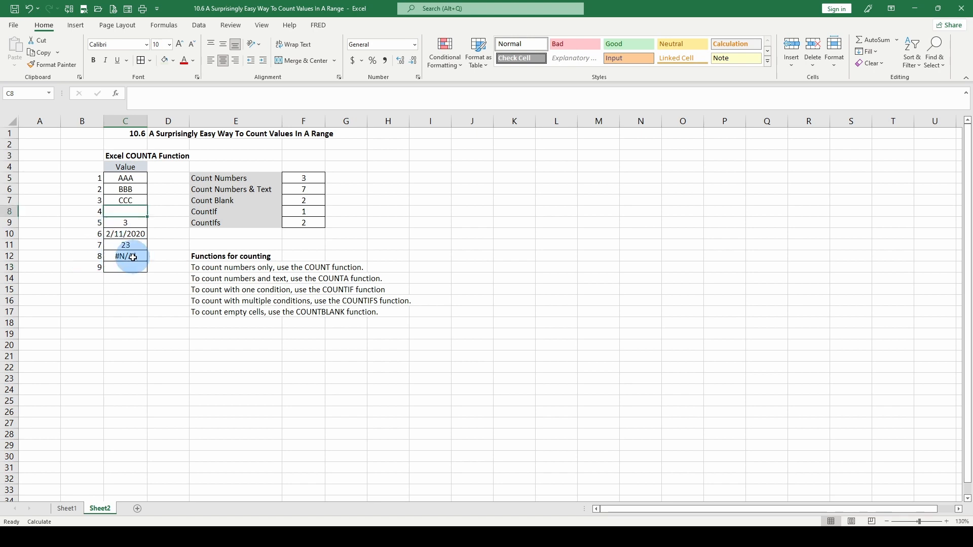
Test how a blank-looking space entry in cell C13 affects the count results, and undo that entry.
left_click(128, 267)
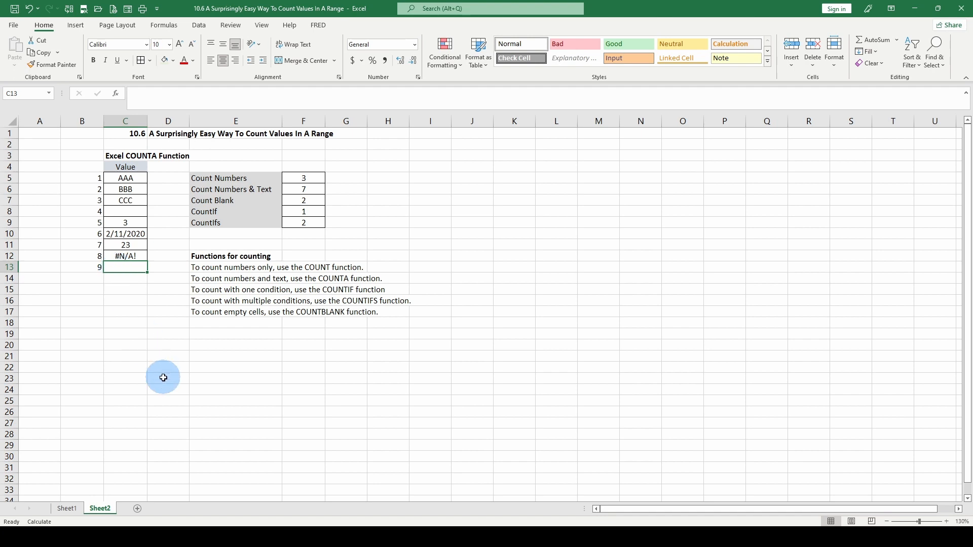
key("Return")
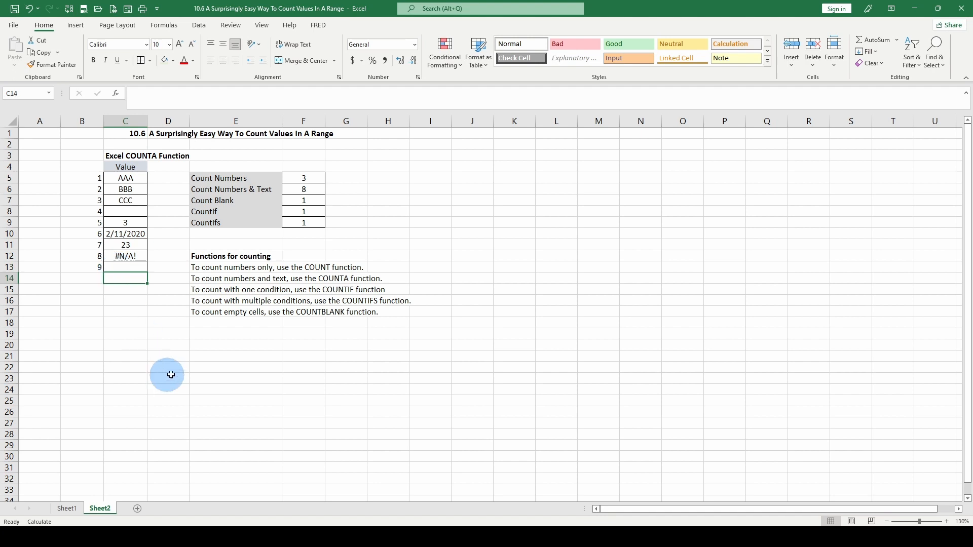
left_click(125, 268)
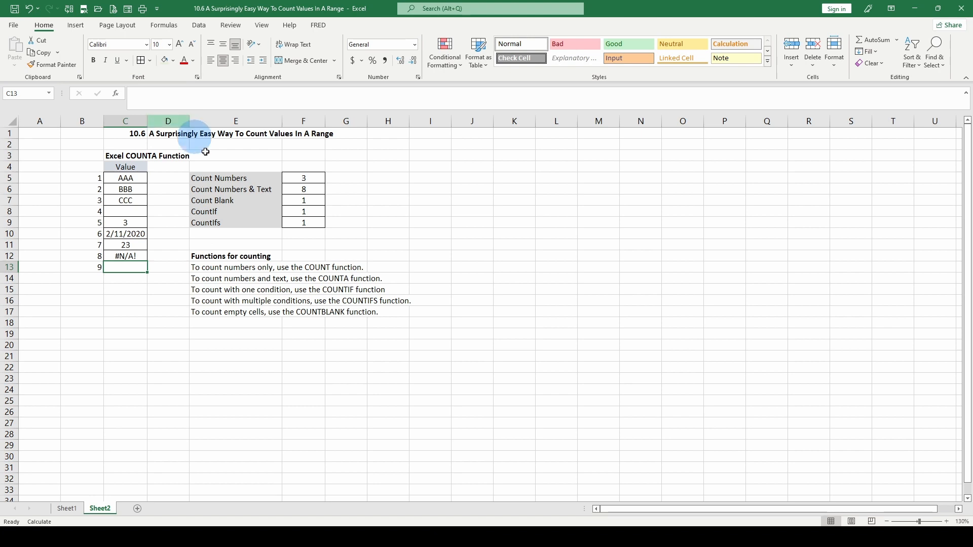
left_click(303, 177)
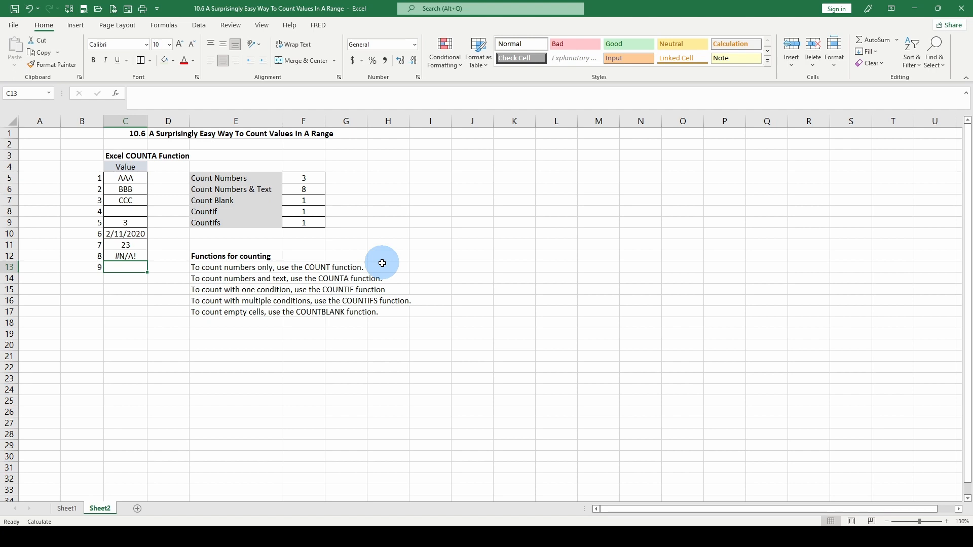
key("ctrl+z")
left_click(271, 245)
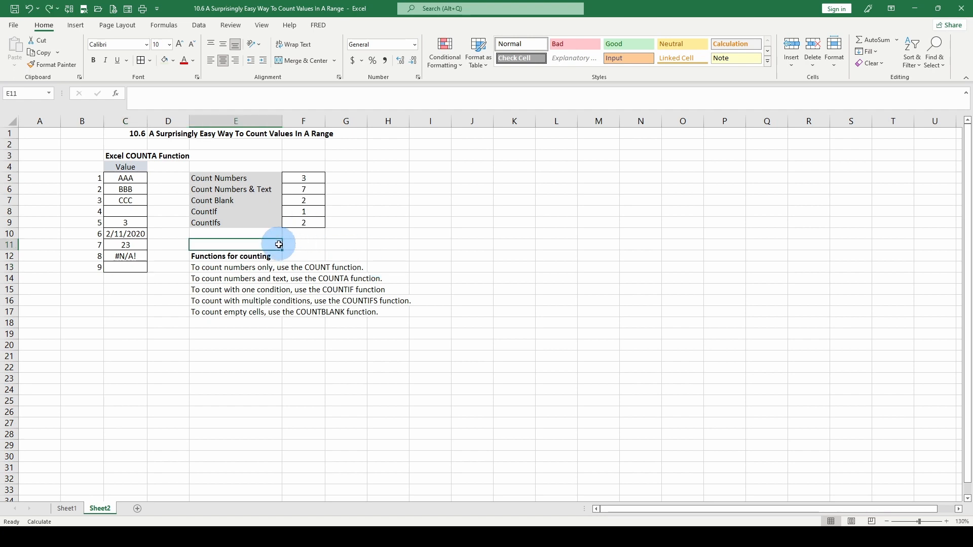
Inspect the COUNTIF formula in F8, the COUNT formula in F5 with its referenced range, and the COUNT note in E13.
left_click(299, 212)
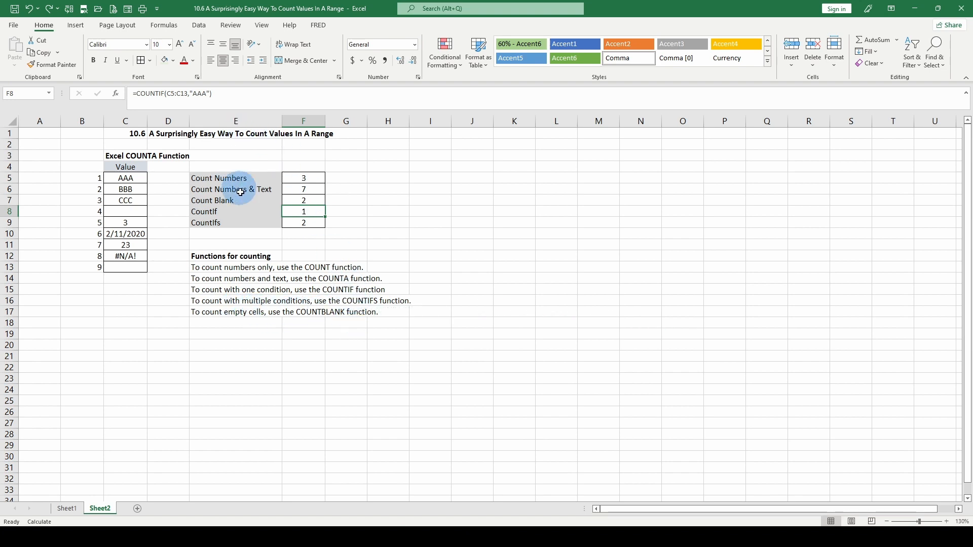
left_click(304, 180)
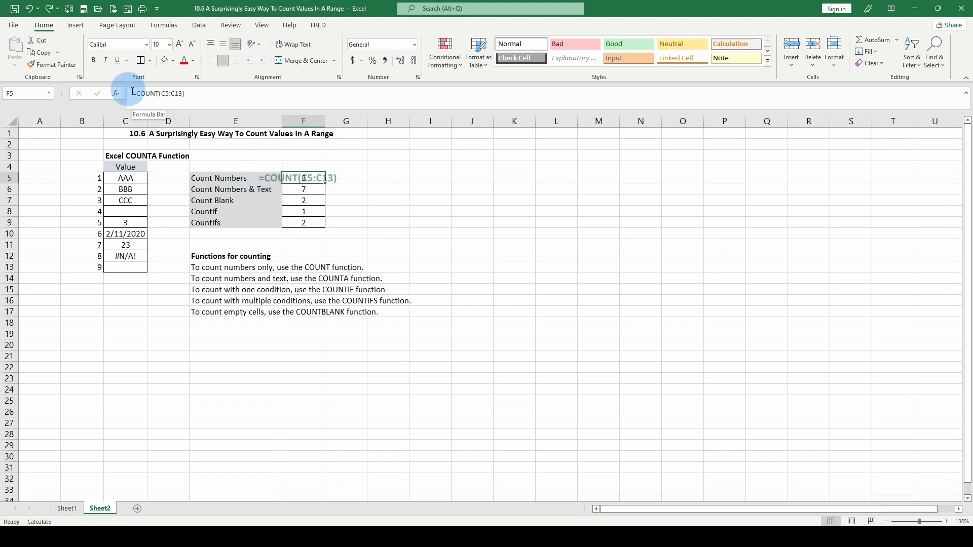
left_click(174, 94)
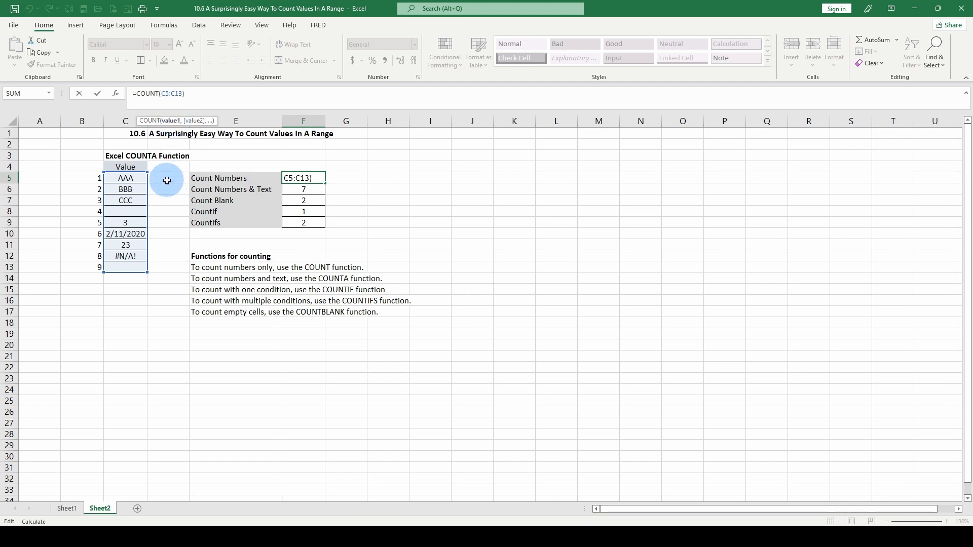
left_click(126, 178)
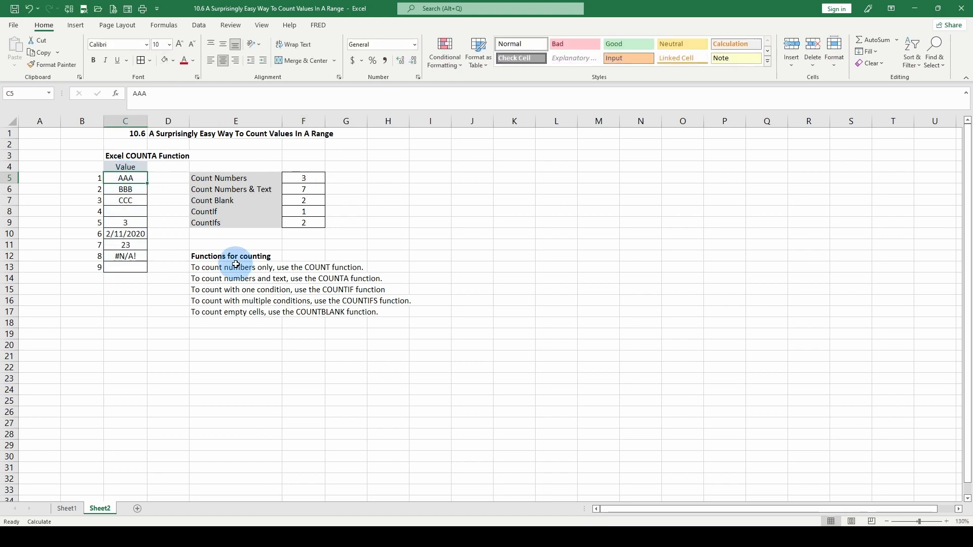
left_click(236, 264)
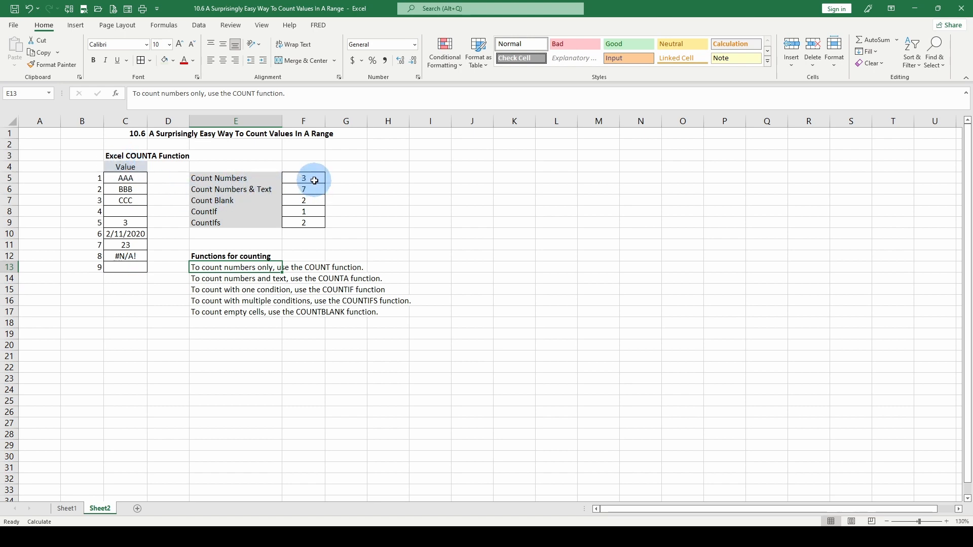
Go through the values from C6 down to C13 to examine which are text, blank, date, number or error.
left_click(135, 189)
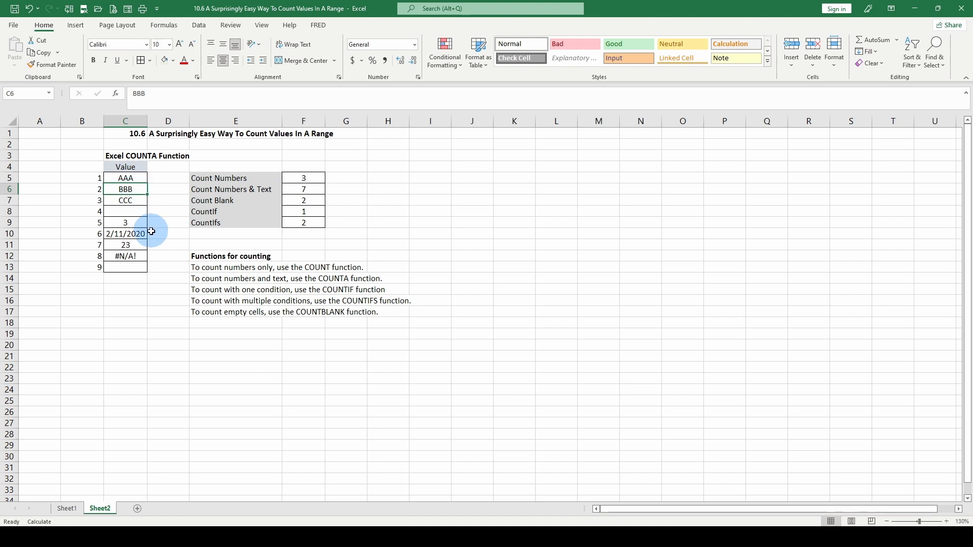
left_click(136, 202)
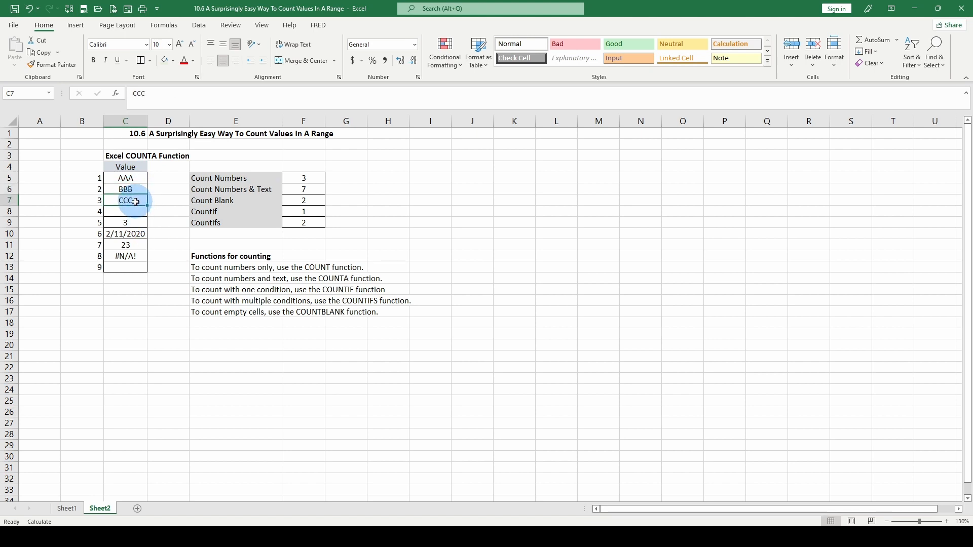
left_click(132, 212)
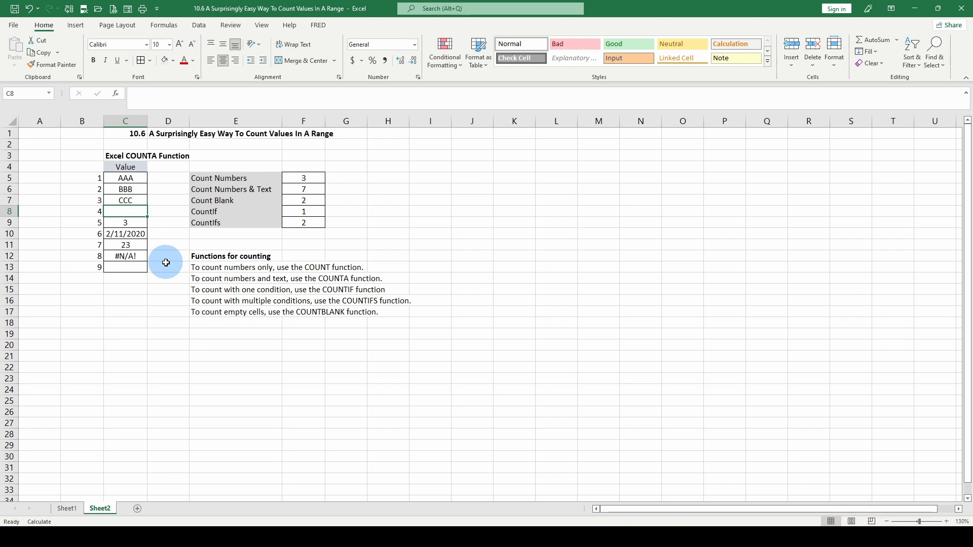
left_click(133, 234)
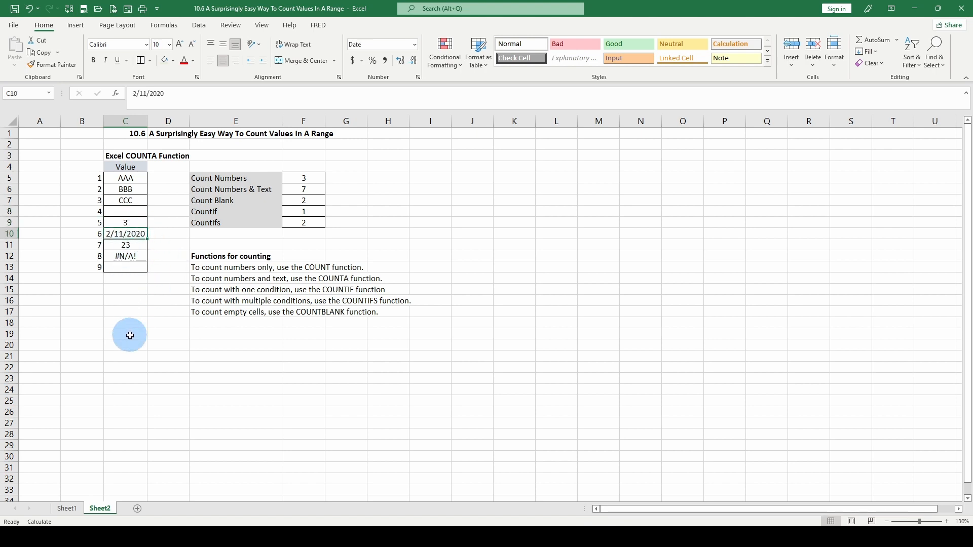
key("Down")
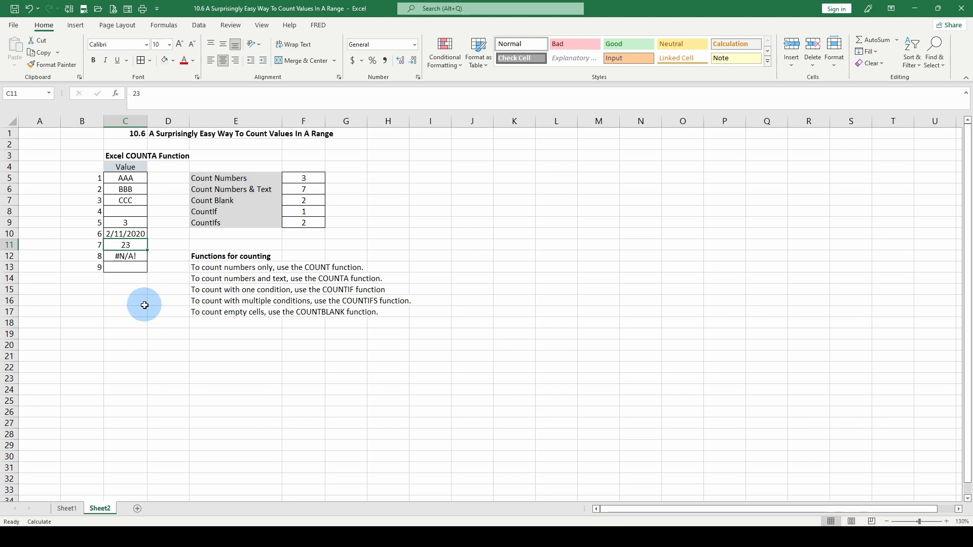
left_click(134, 257)
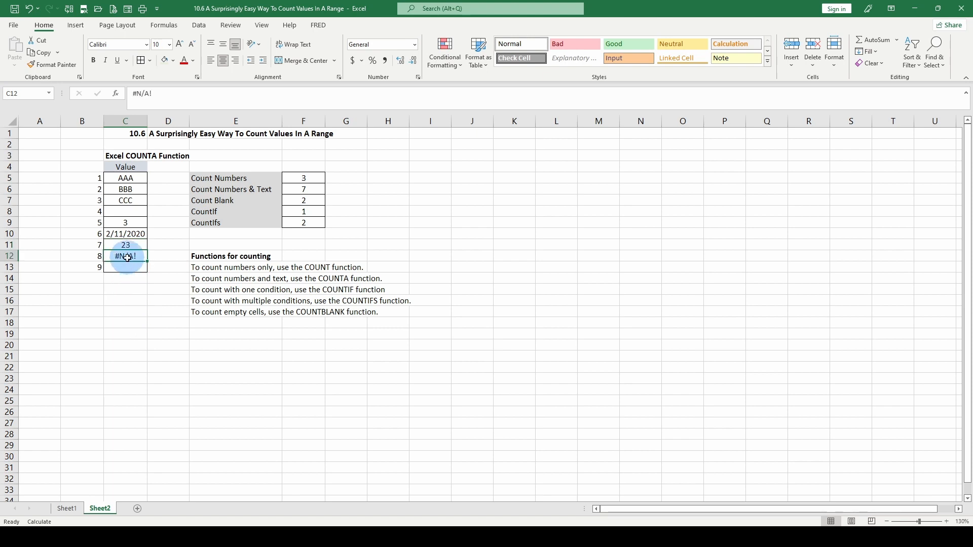
left_click(128, 264)
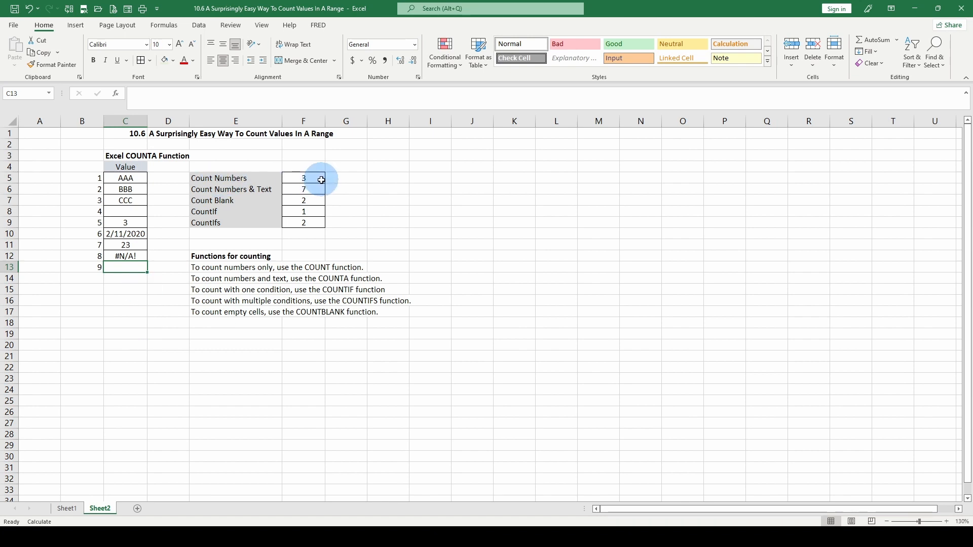
Check the numeric and date cells C9:C11 against the COUNT formula in F5.
left_click(142, 220)
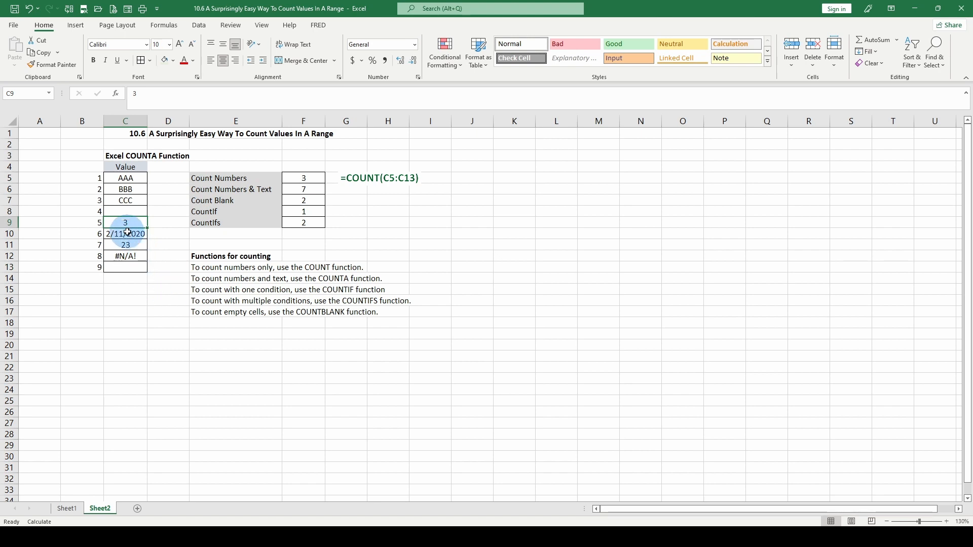
left_click(126, 235)
left_click(124, 245)
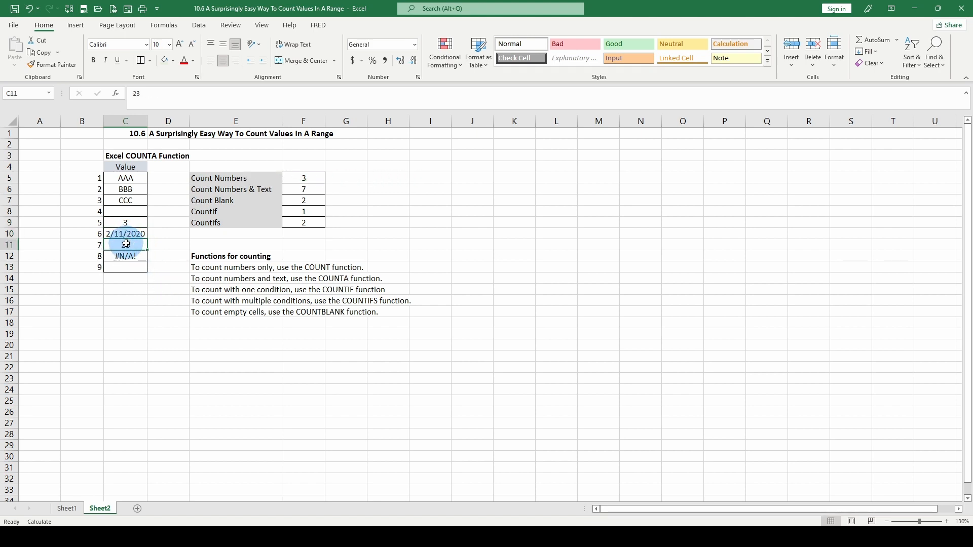
left_click(300, 178)
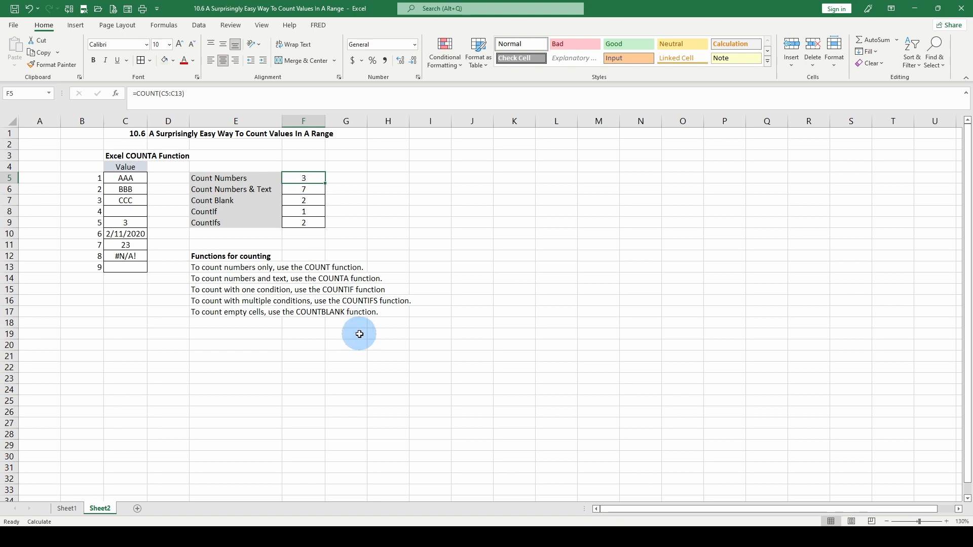
Inspect the COUNTA formula in F6 and its note in E14, and check the non-blank cells in C5:C12 against it.
left_click(307, 189)
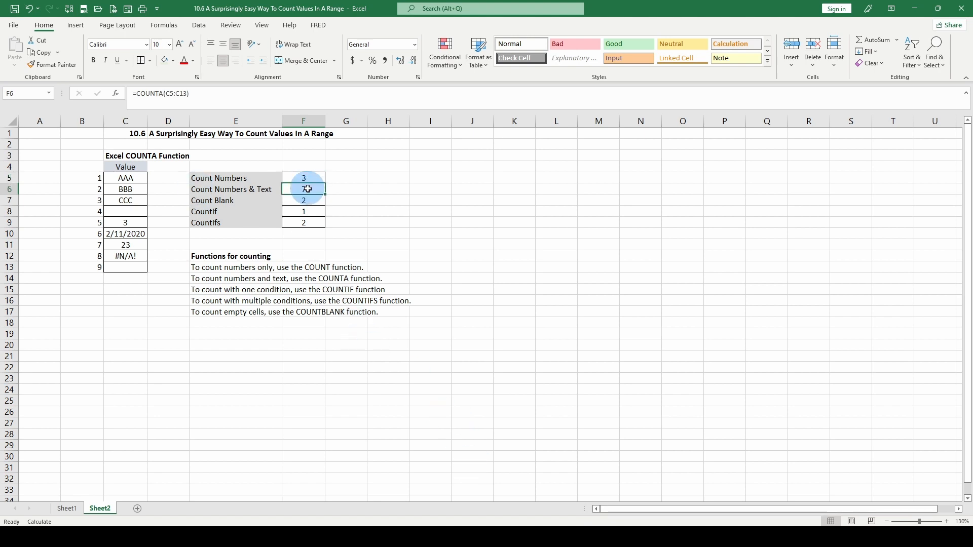
left_click(229, 276)
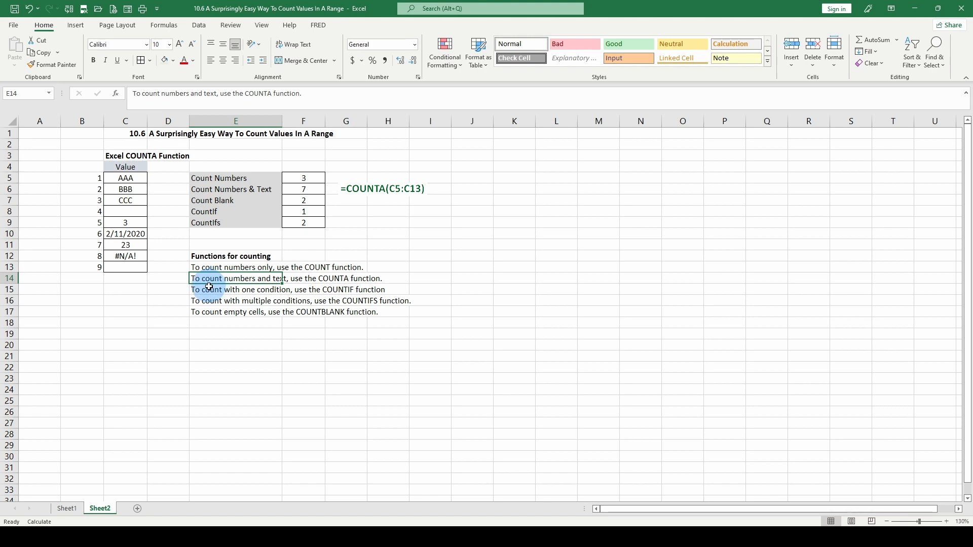
left_click(126, 178)
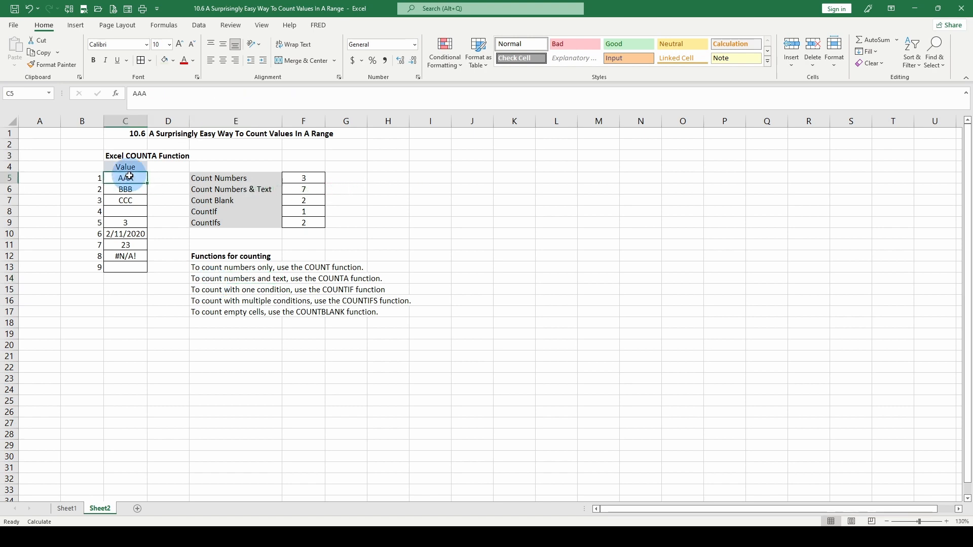
left_click(137, 189)
left_click(136, 202)
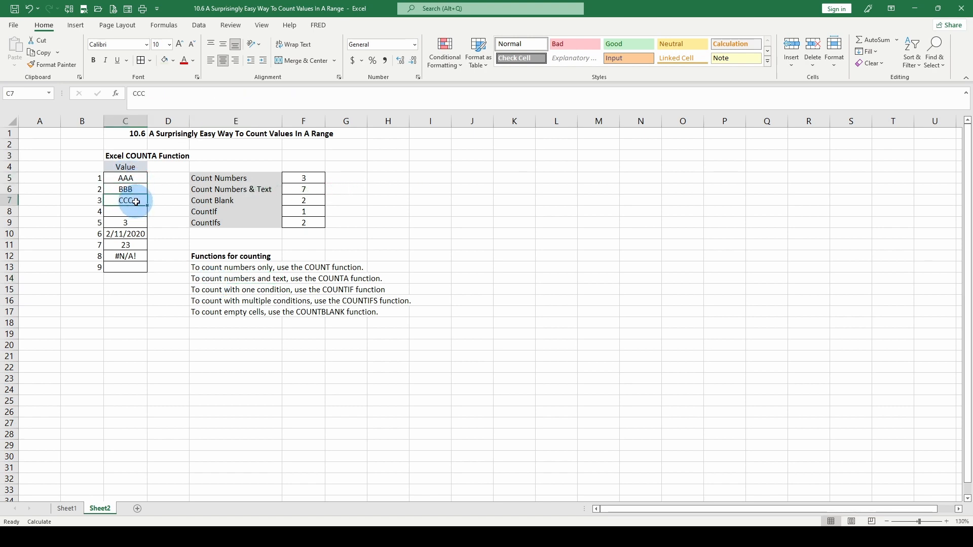
left_click(128, 253)
left_click(131, 225)
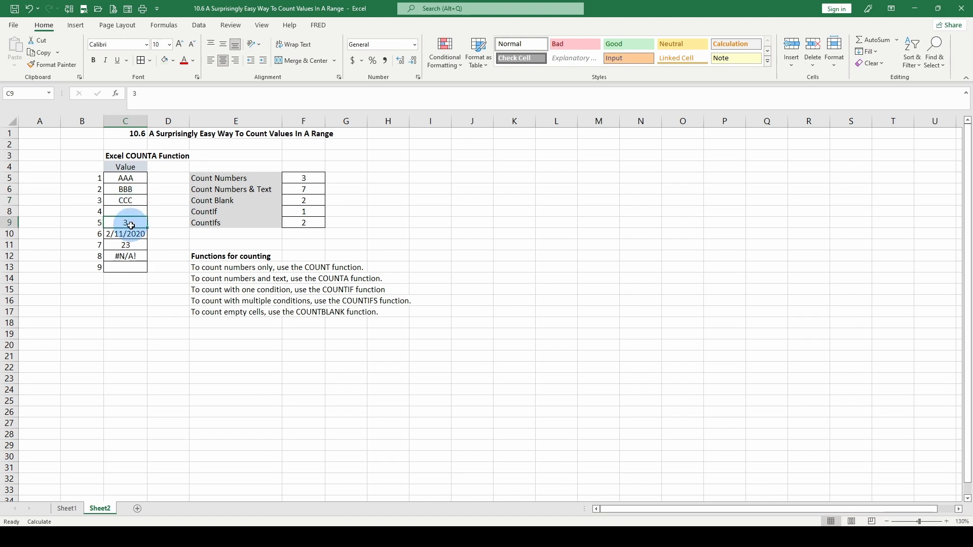
left_click(130, 234)
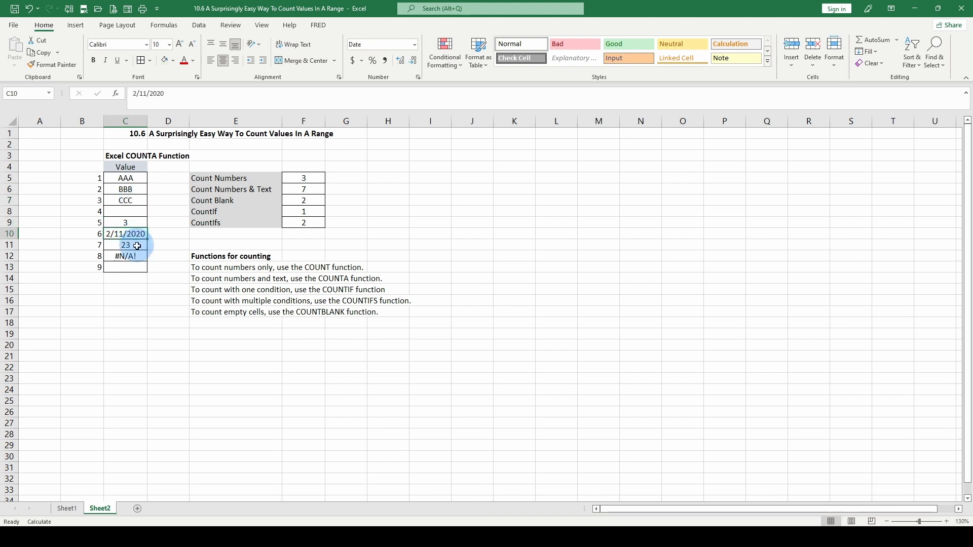
left_click(137, 246)
left_click(130, 255)
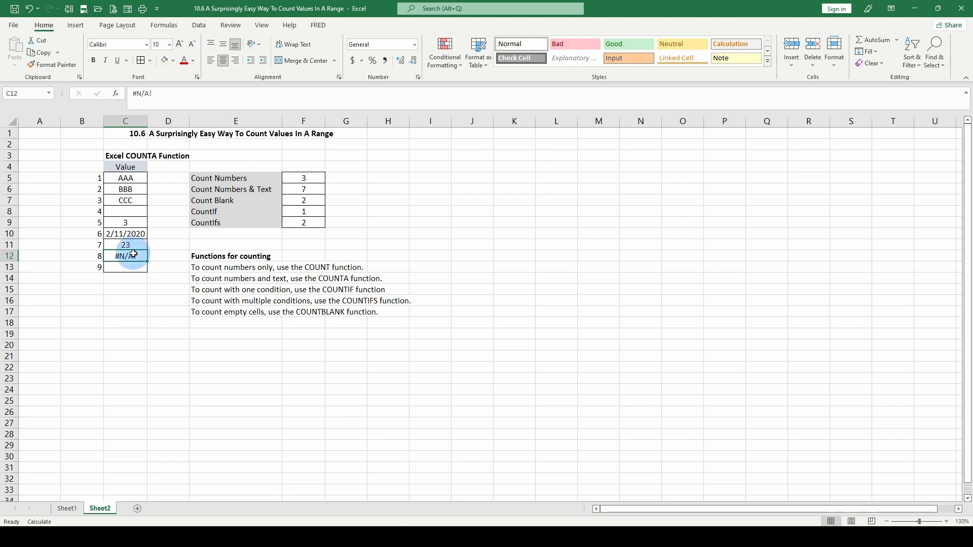
Check the empty cells C8 and C13, and locate the sheet's blank cells with Go To Special set to Blanks.
left_click(127, 212)
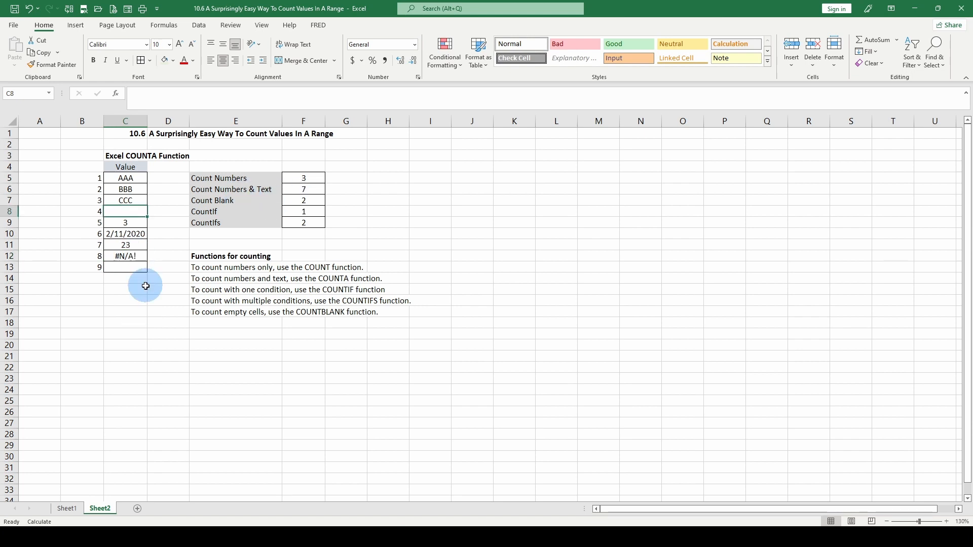
left_click(130, 269)
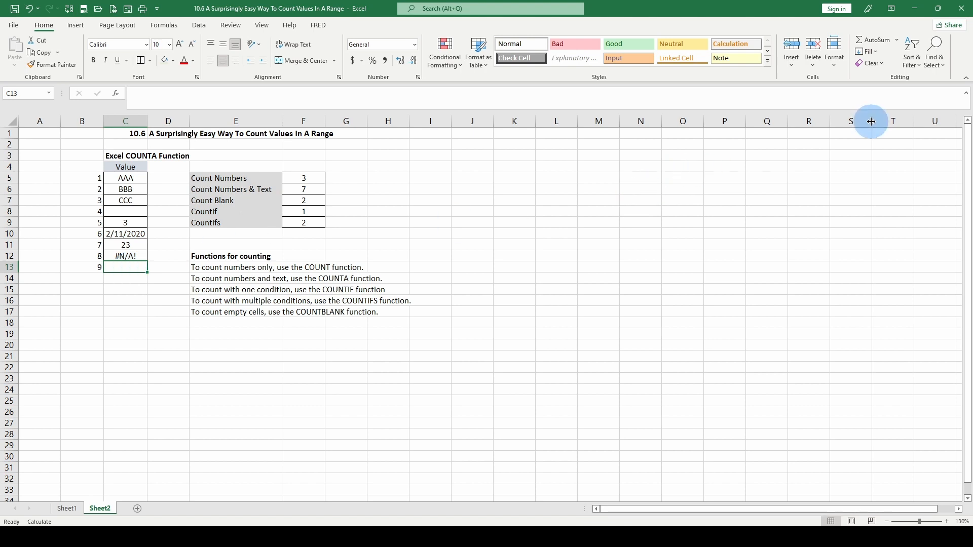
left_click(940, 65)
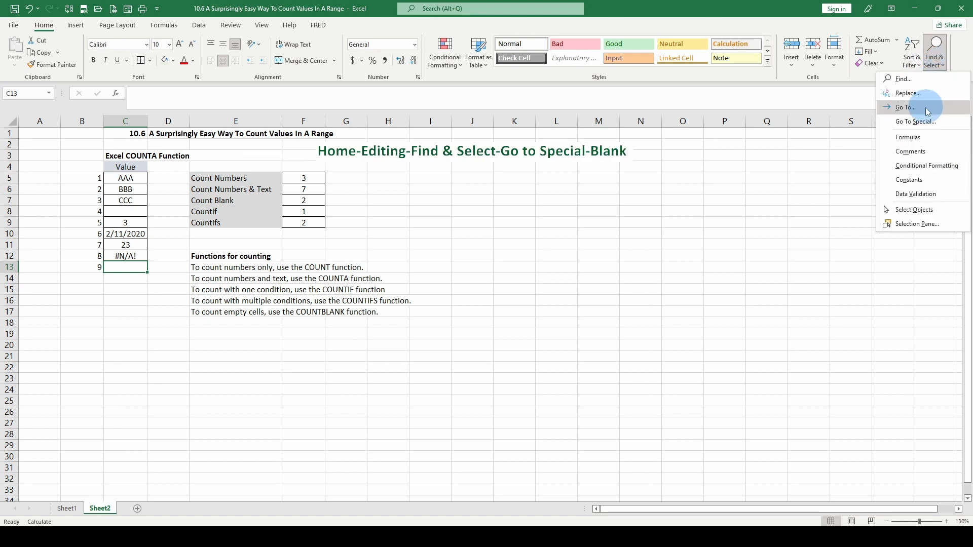
left_click(916, 122)
left_click_drag(126, 359, 501, 184)
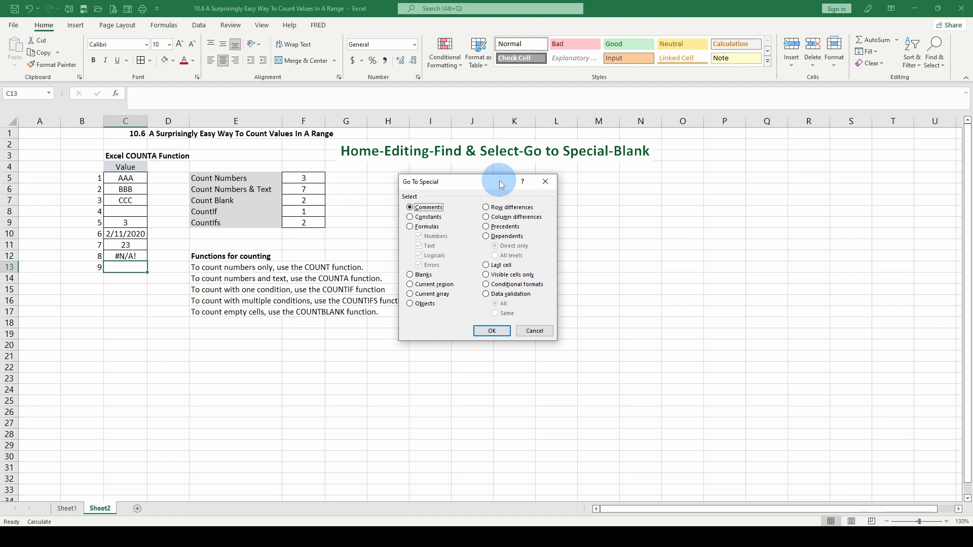
left_click(410, 274)
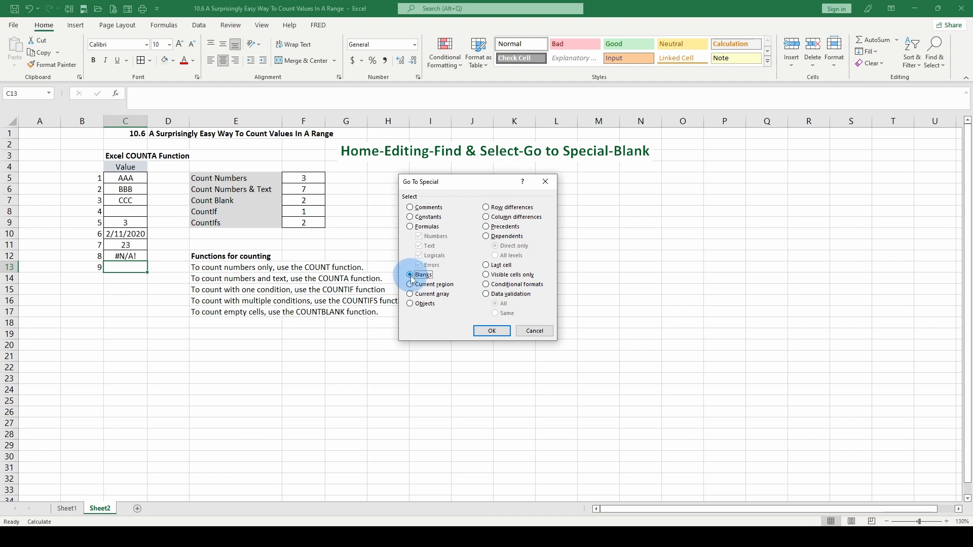
left_click(489, 328)
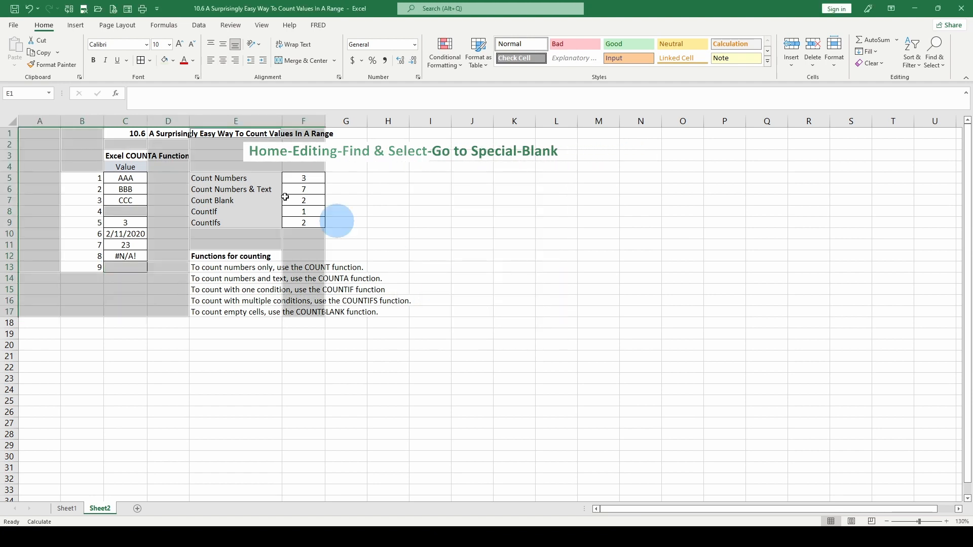
Select C5:C13 and find only the blank cells within it using Go To Special with Blanks.
left_click(159, 189)
left_click_drag(127, 179, 135, 268)
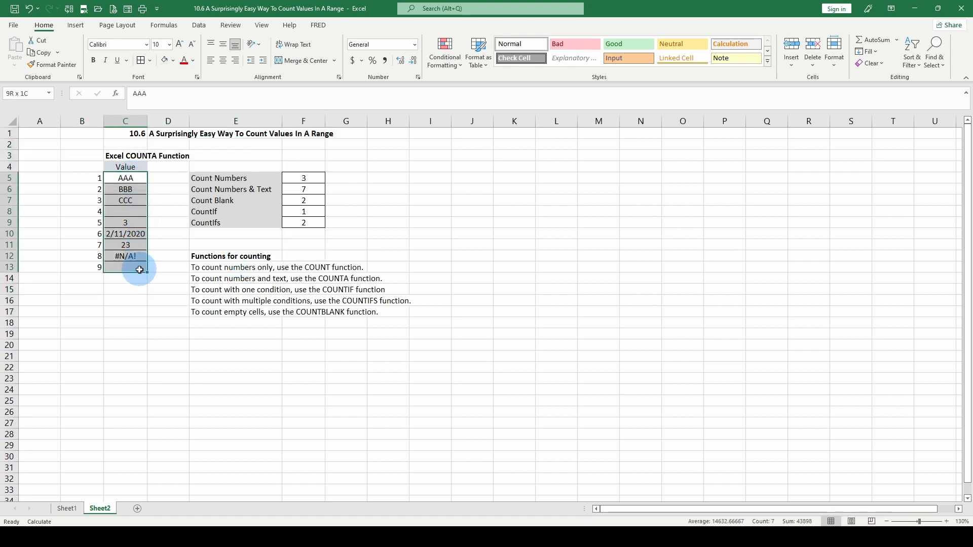
left_click(937, 62)
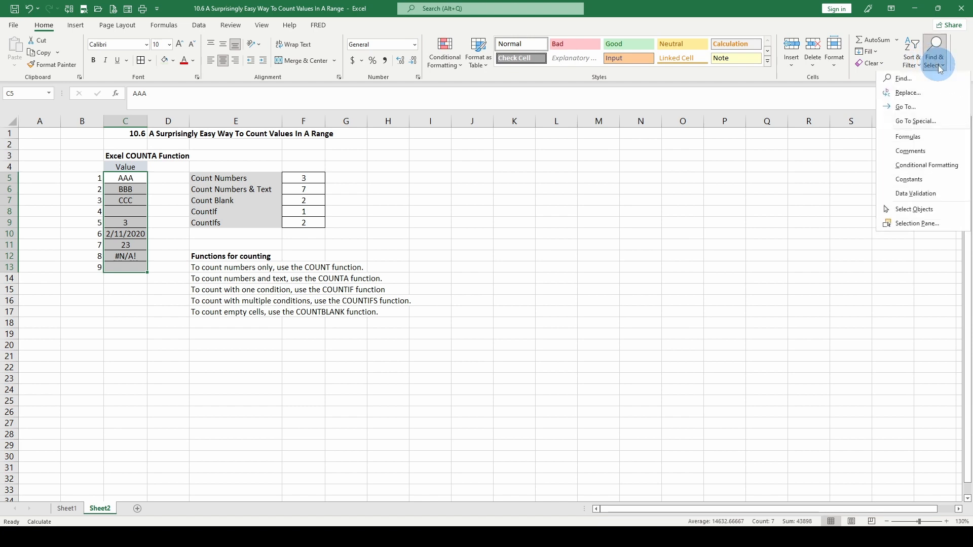
left_click(915, 121)
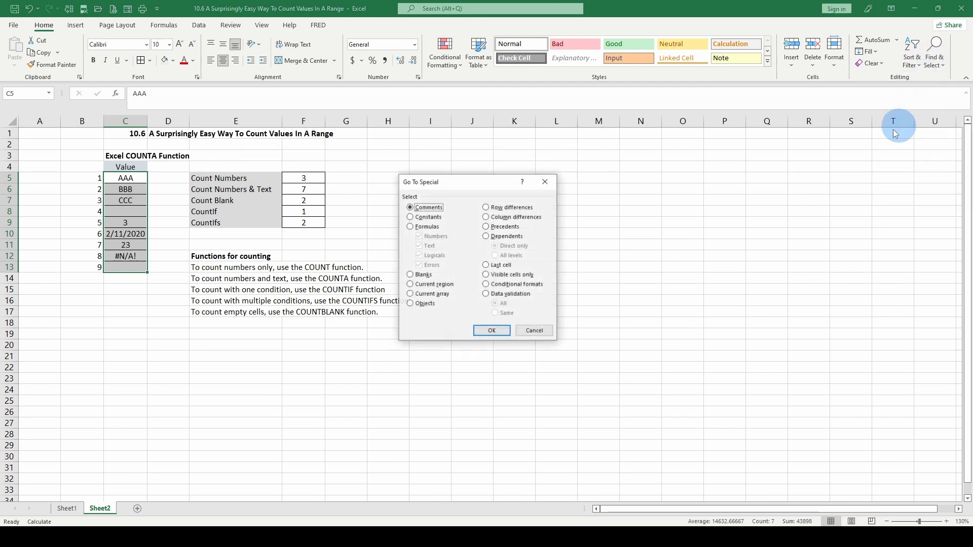
double_click(415, 275)
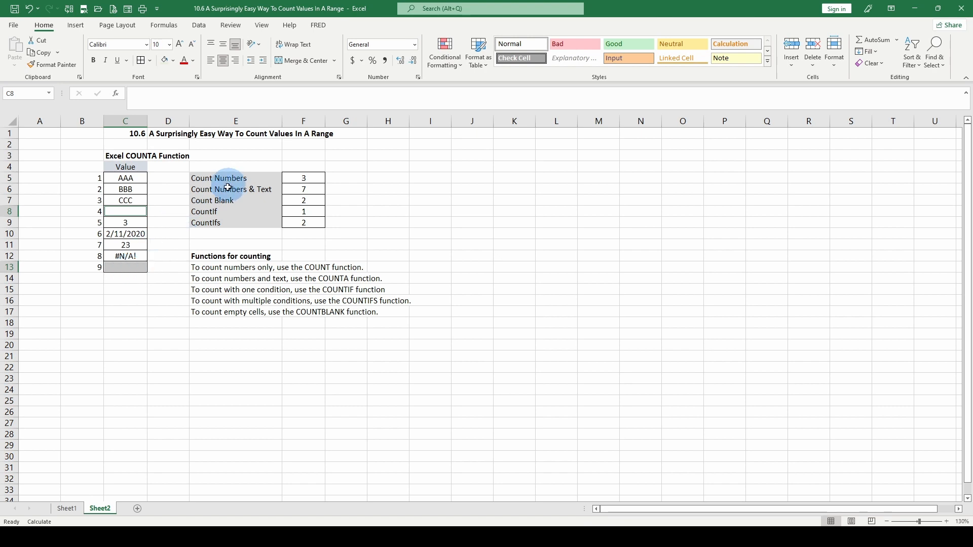
Enter a single space in cell C13 and reselect the cell.
left_click(124, 266)
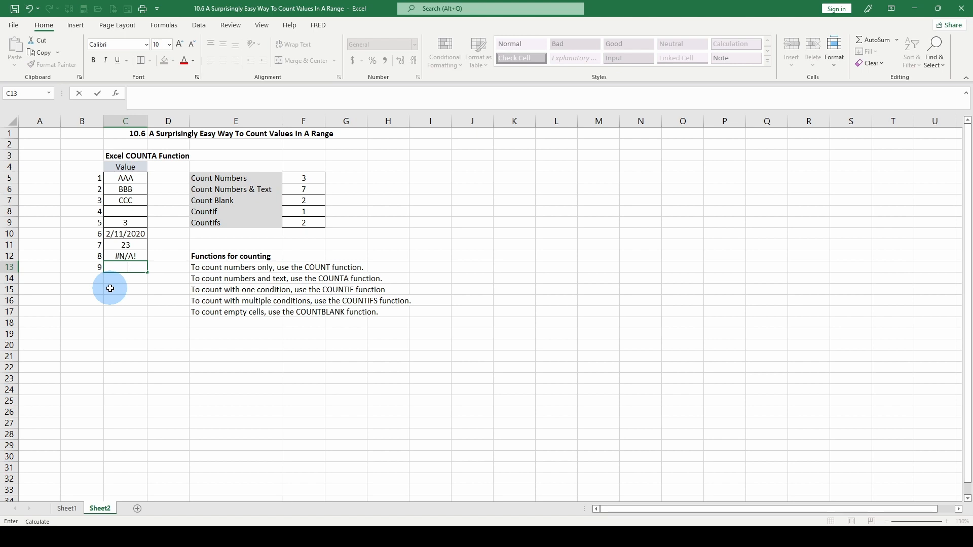
key("Return")
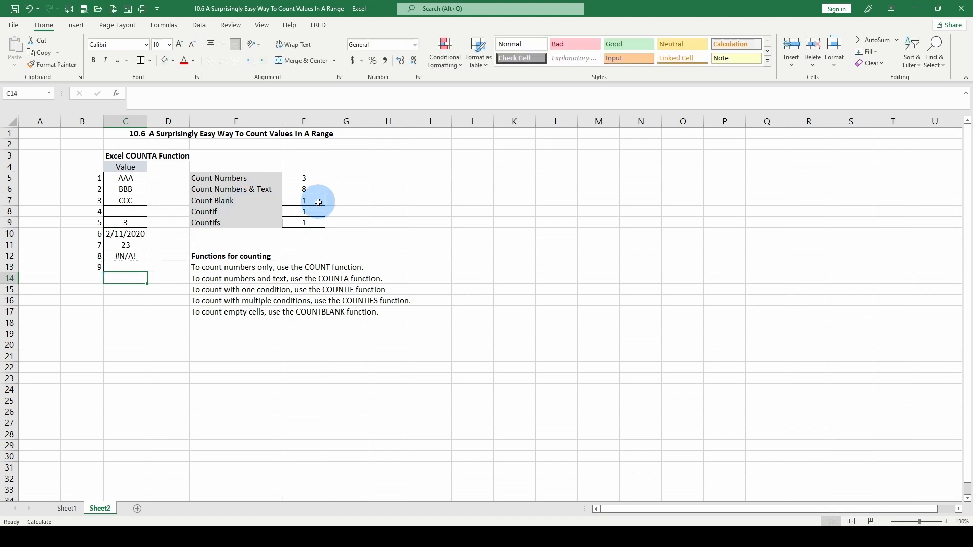
left_click(122, 269)
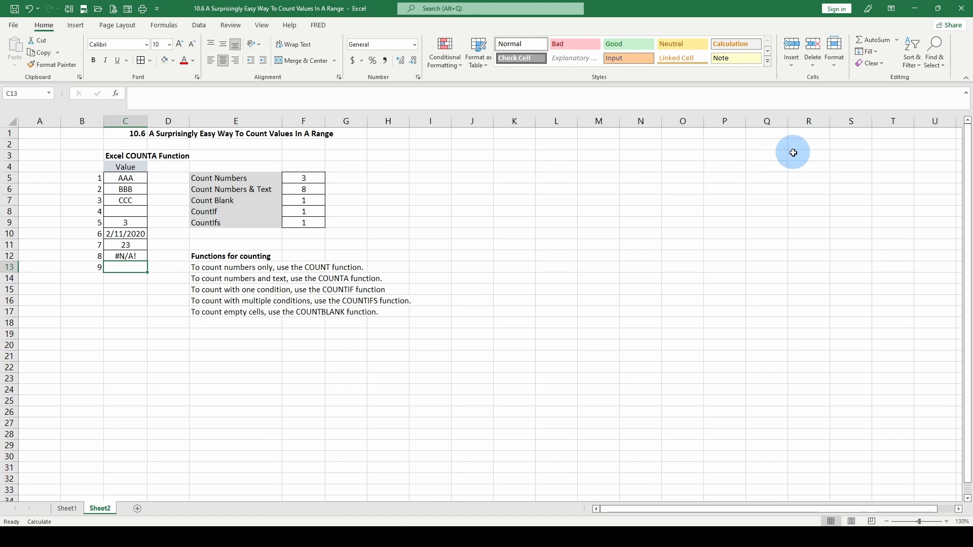
left_click(942, 68)
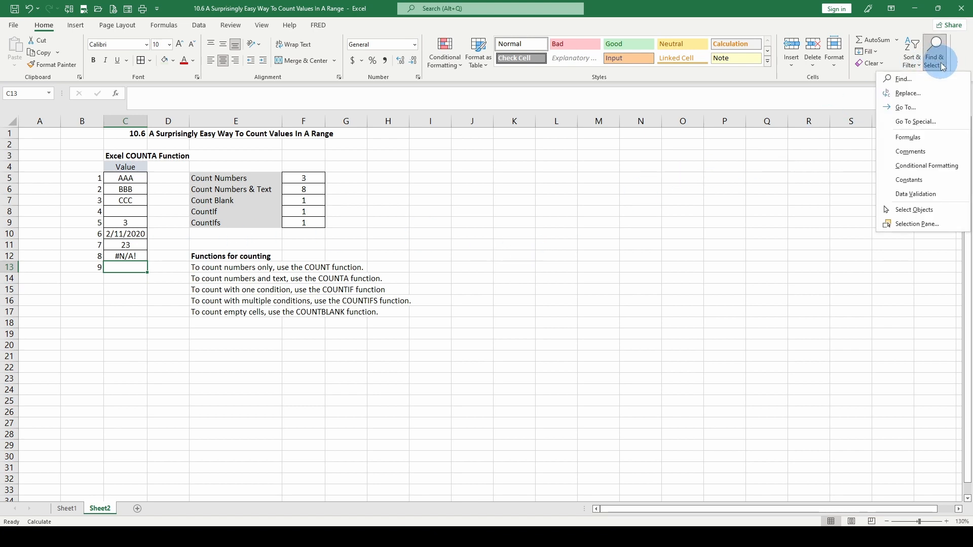
left_click(917, 123)
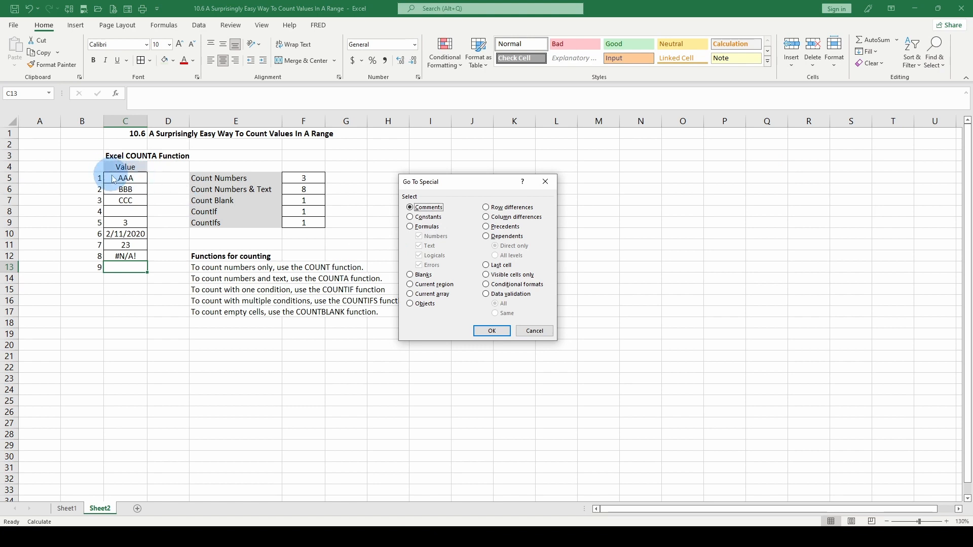
left_click(534, 331)
Repeat the Go To Special Blanks selection on C5:C13 with the space in C13.
left_click_drag(125, 178, 125, 267)
left_click(942, 65)
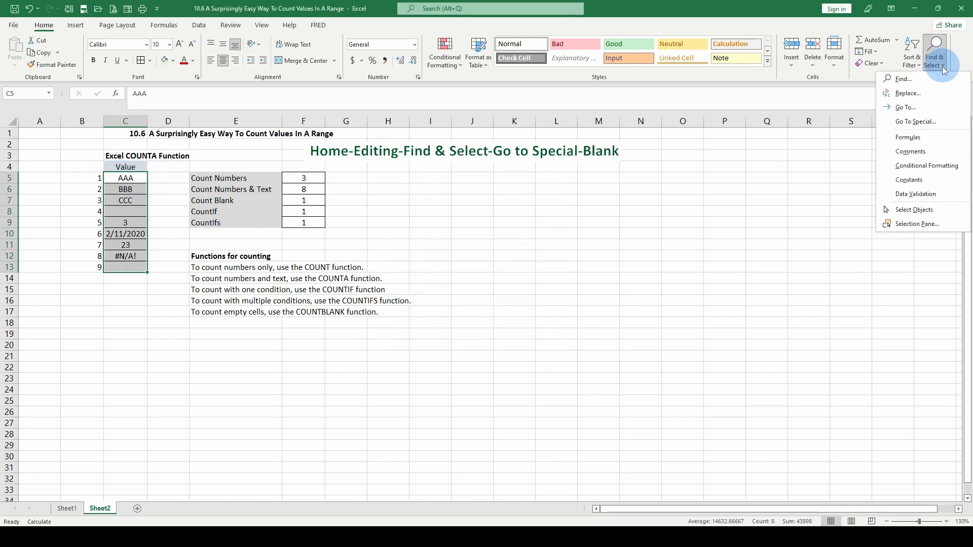
left_click(910, 124)
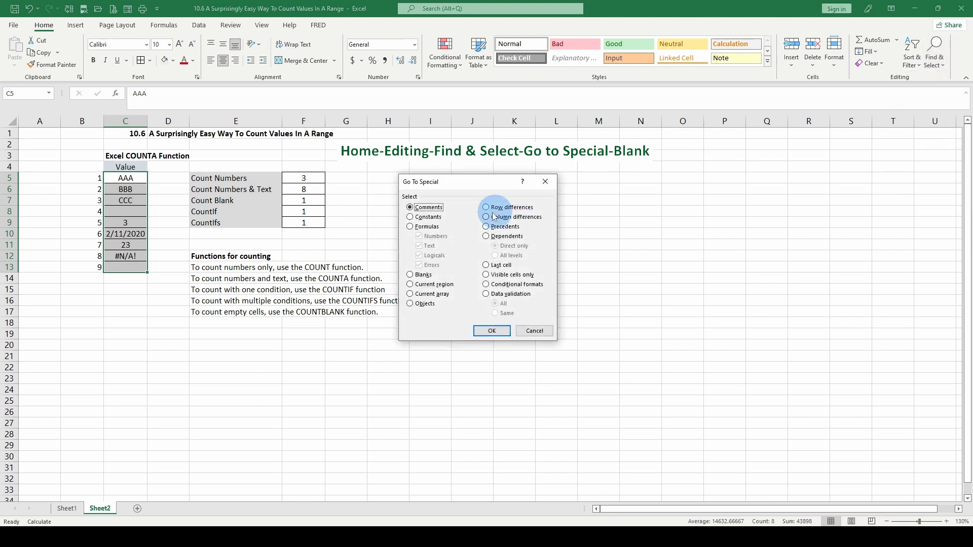
left_click(411, 275)
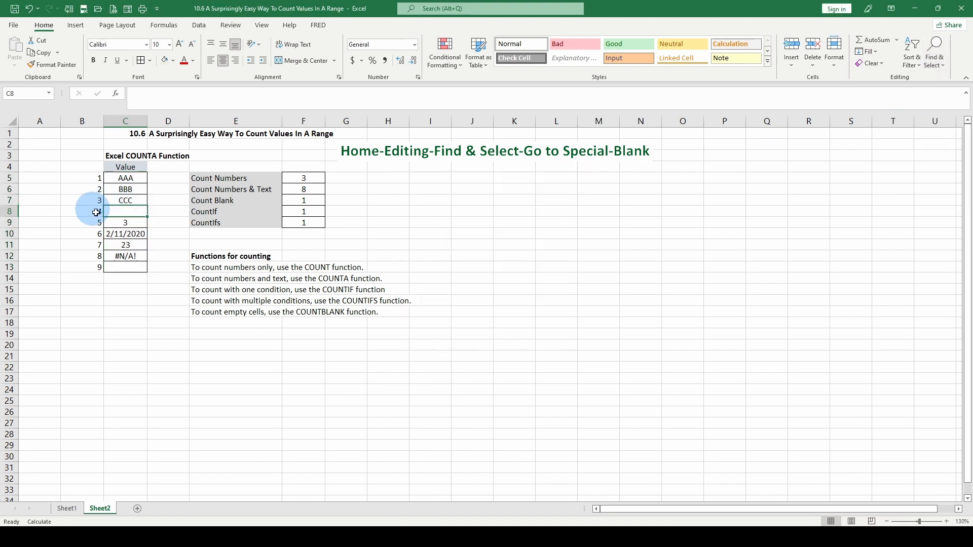
key("Return")
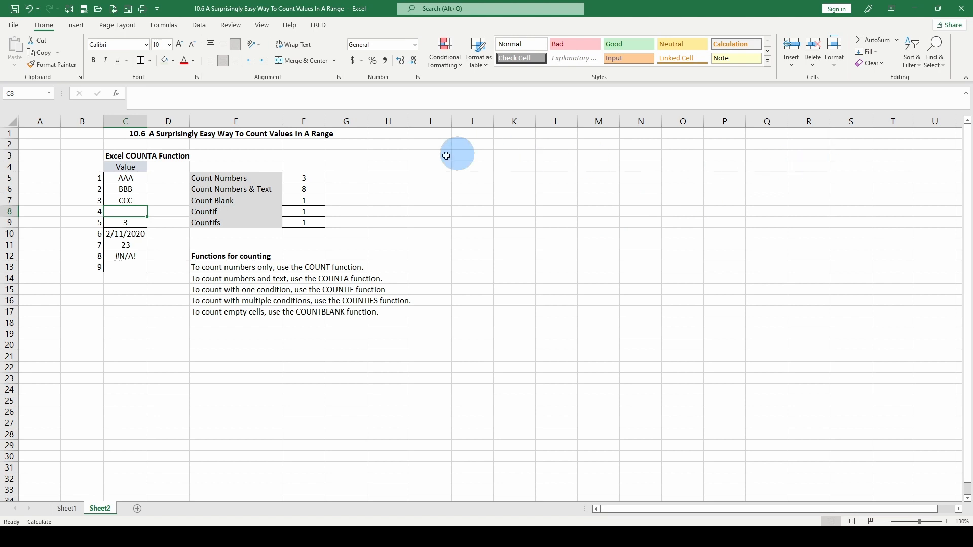
Select the range C5:C13 and review the Go To Special options without applying one.
left_click_drag(131, 180, 131, 268)
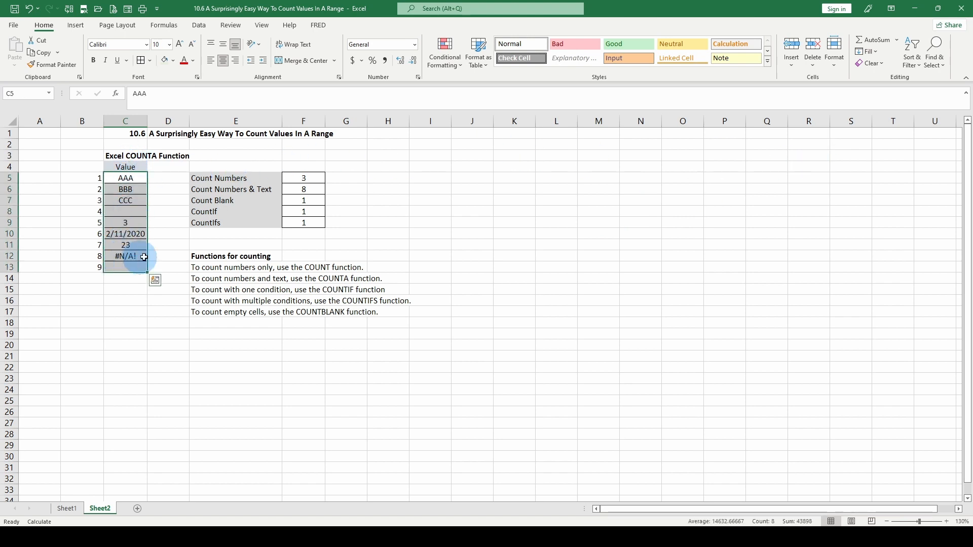
left_click(931, 68)
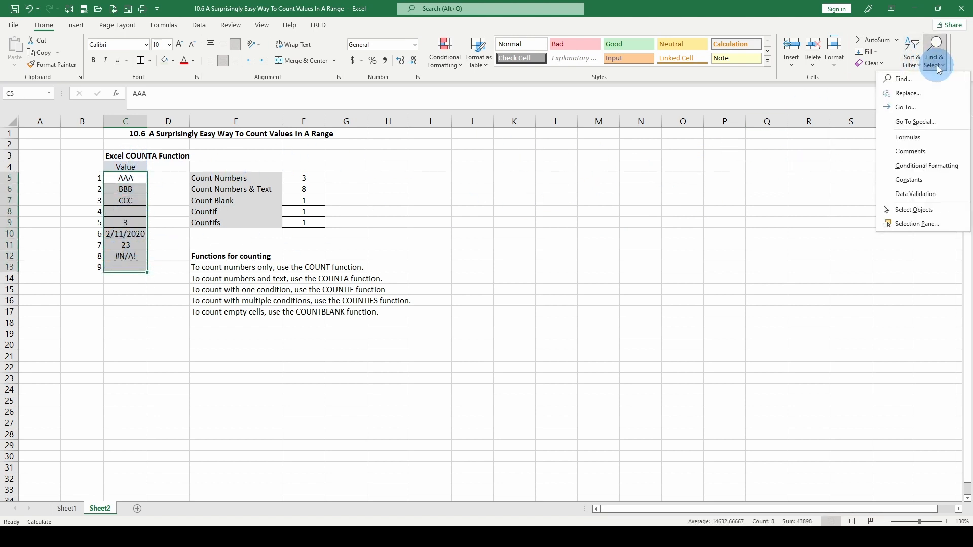
left_click(912, 115)
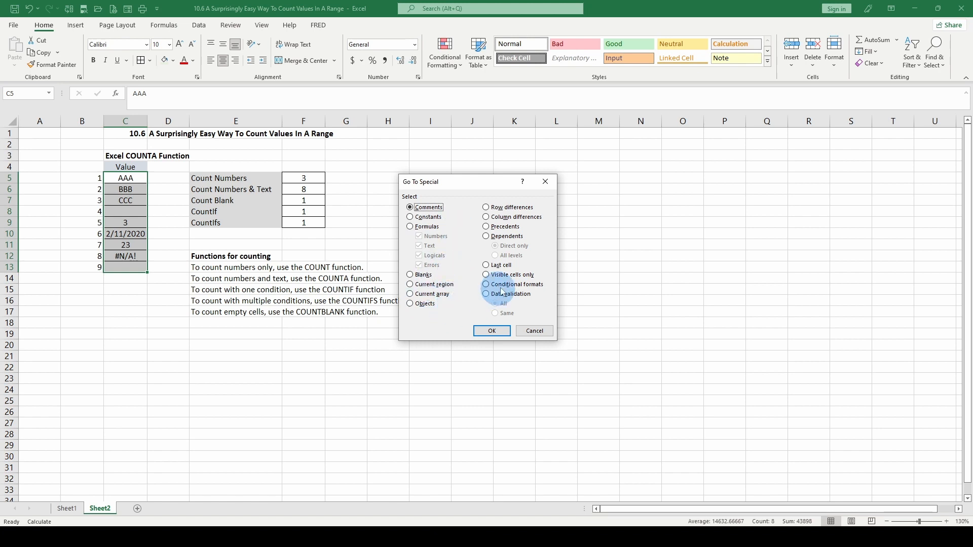
left_click(534, 330)
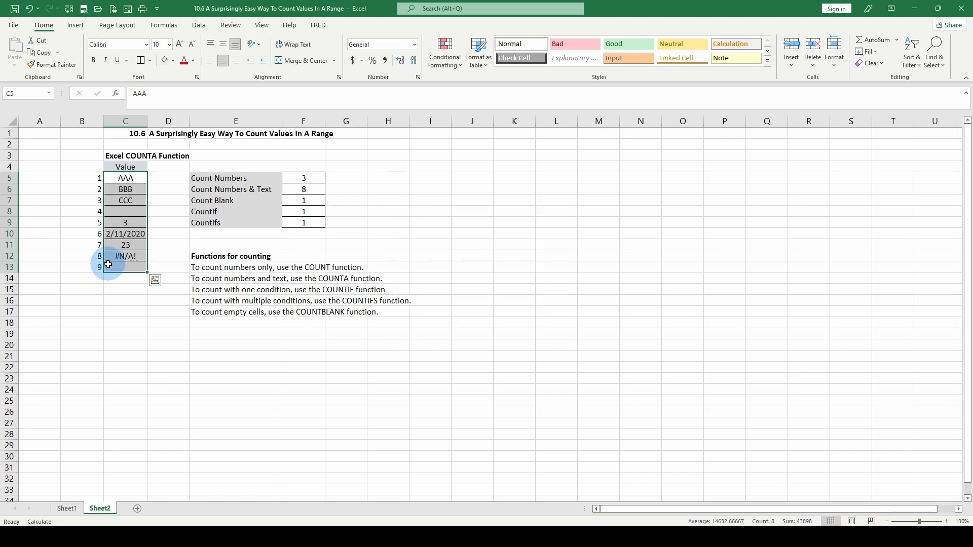
Search the selected range for a space character and inspect the contents of C13 in the formula bar.
left_click(937, 59)
left_click(909, 83)
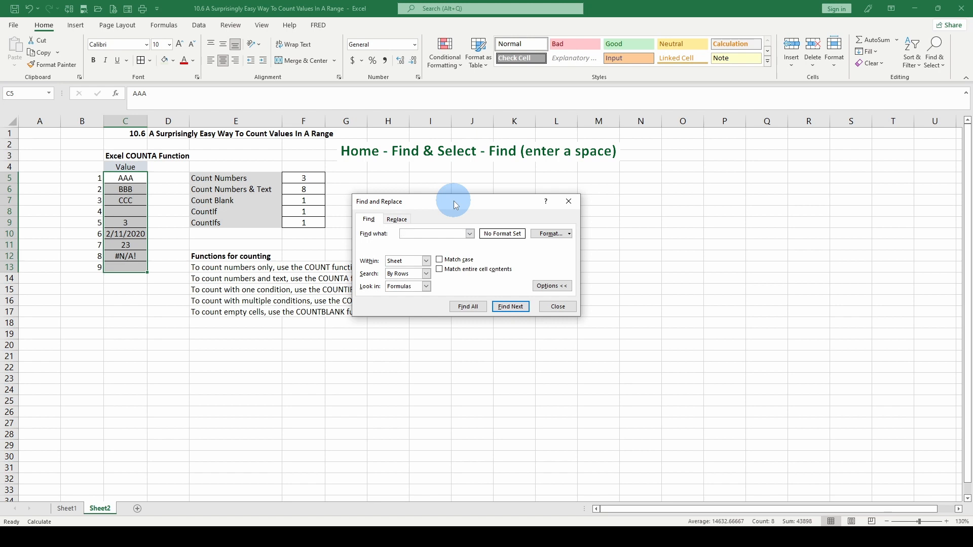
key("Return")
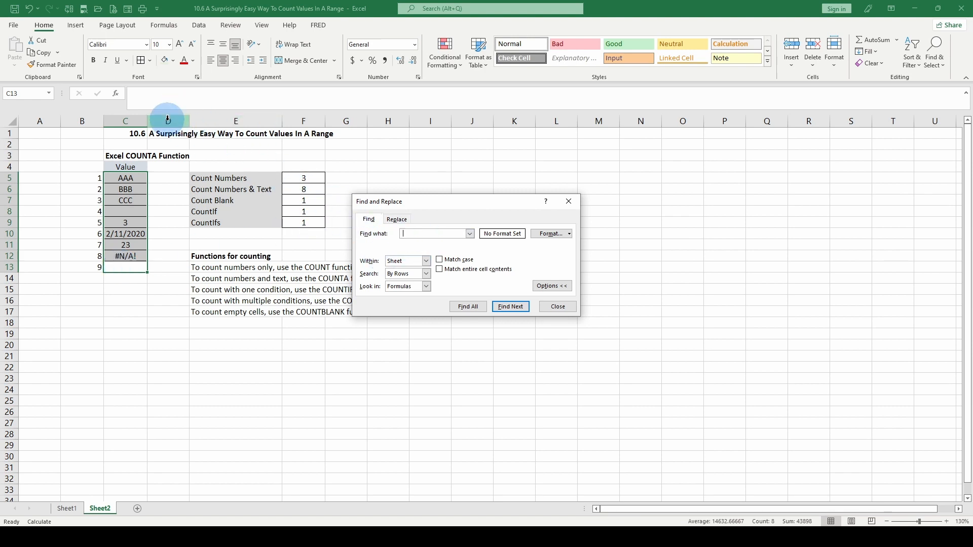
left_click(128, 266)
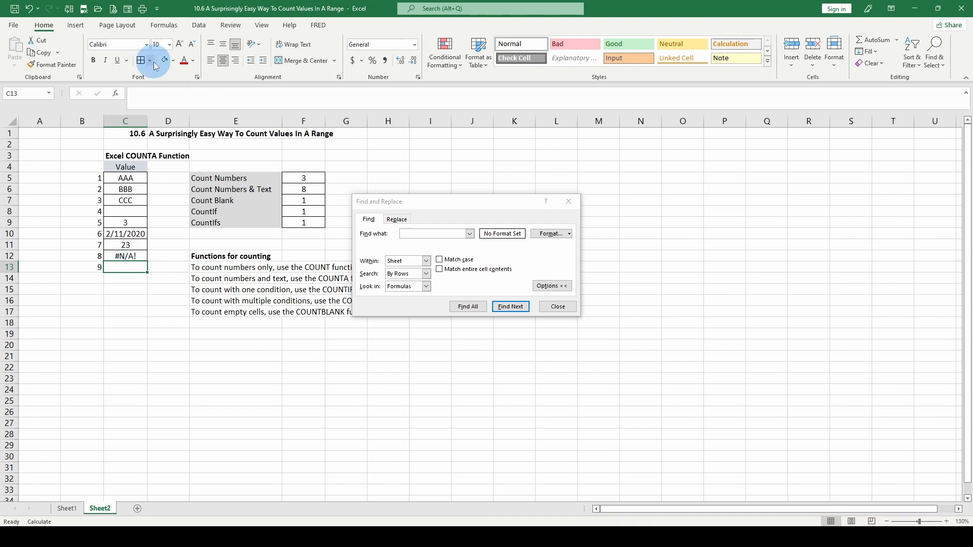
left_click(155, 93)
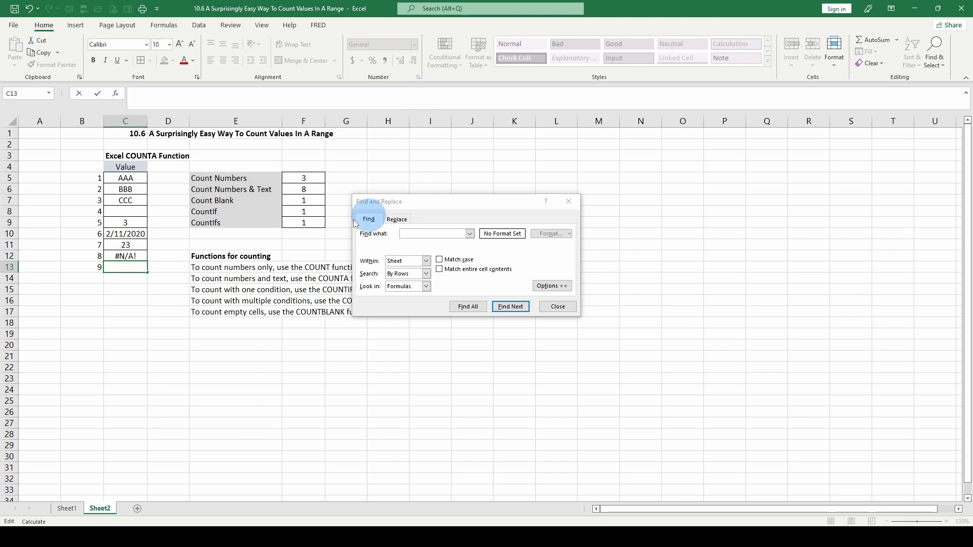
Show the Replace settings with a space as the search text and an empty replacement.
left_click(397, 219)
left_click(414, 246)
type("8")
left_click_drag(415, 247, 394, 247)
key("Delete")
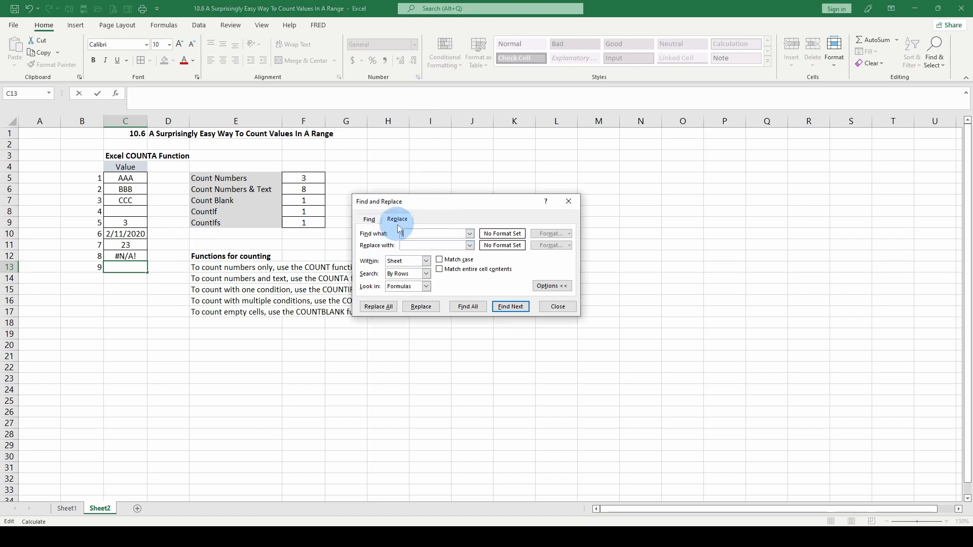
left_click(403, 234)
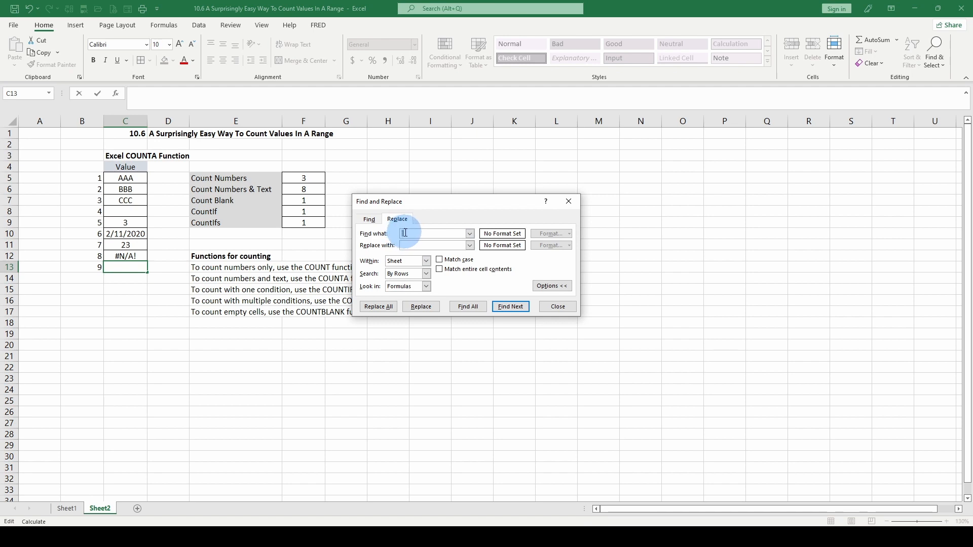
left_click(408, 246)
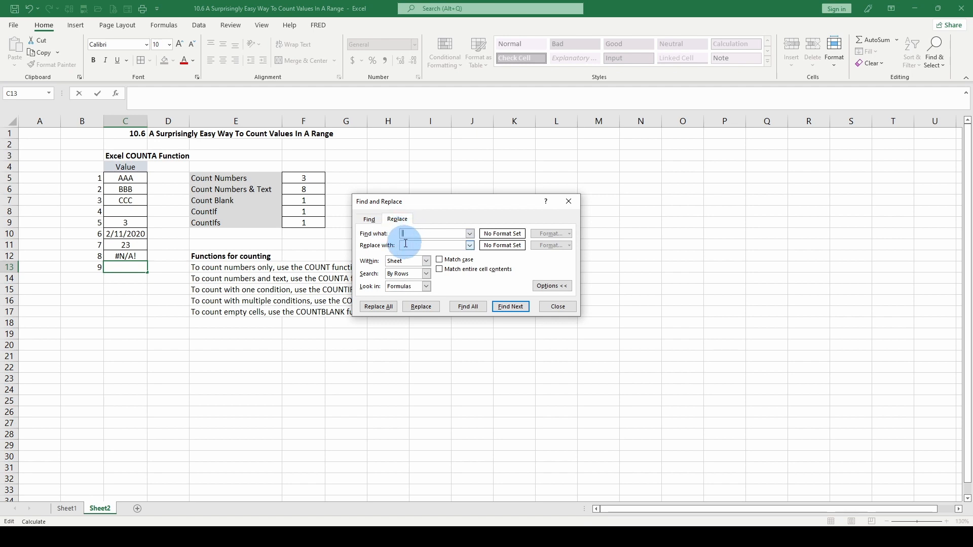
Leave cell editing and delete the space from C13.
left_click(135, 317)
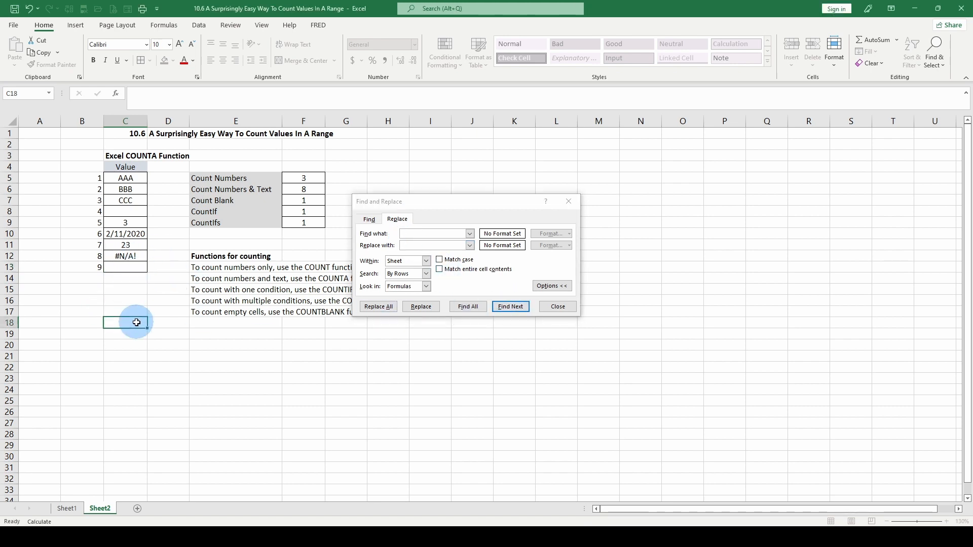
left_click(123, 267)
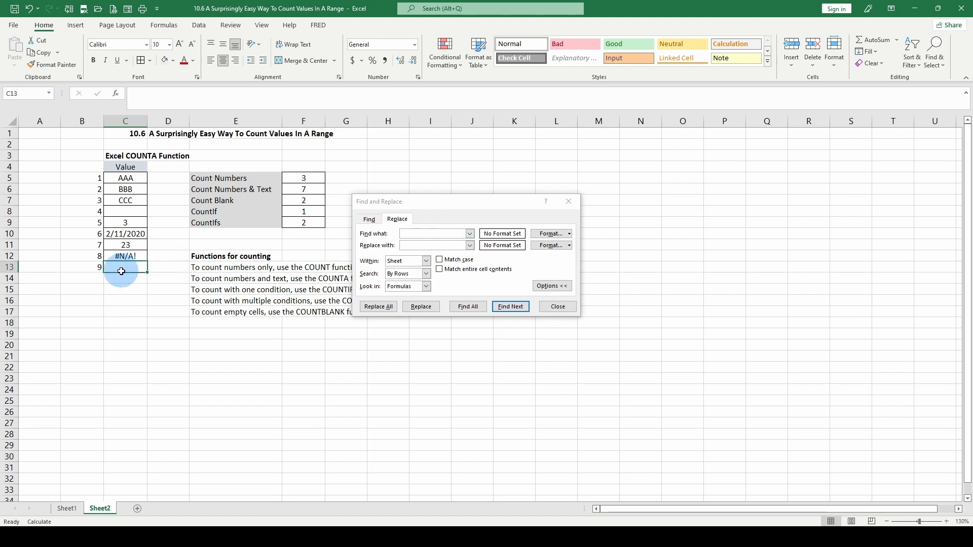
left_click_drag(121, 271, 121, 275)
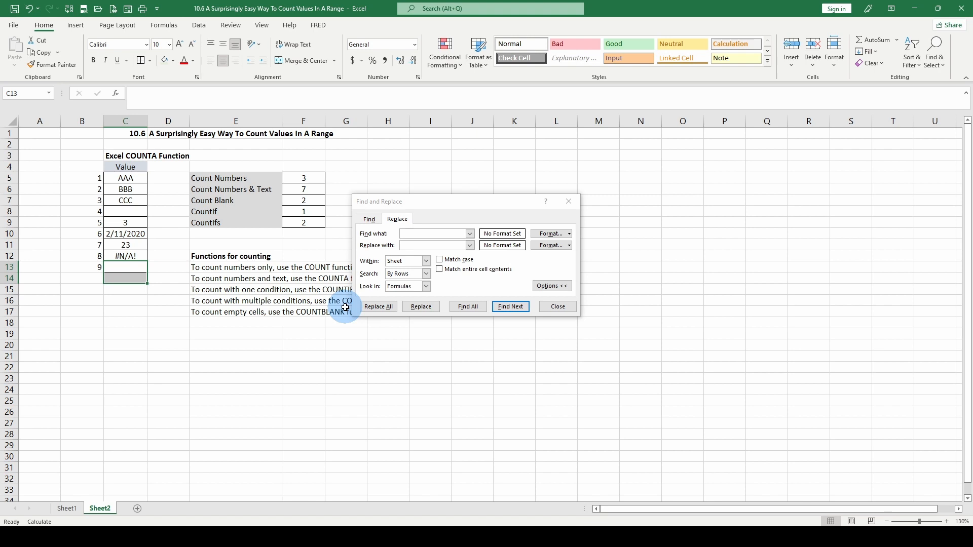
Split the worksheet window at cell C19.
left_click(125, 333)
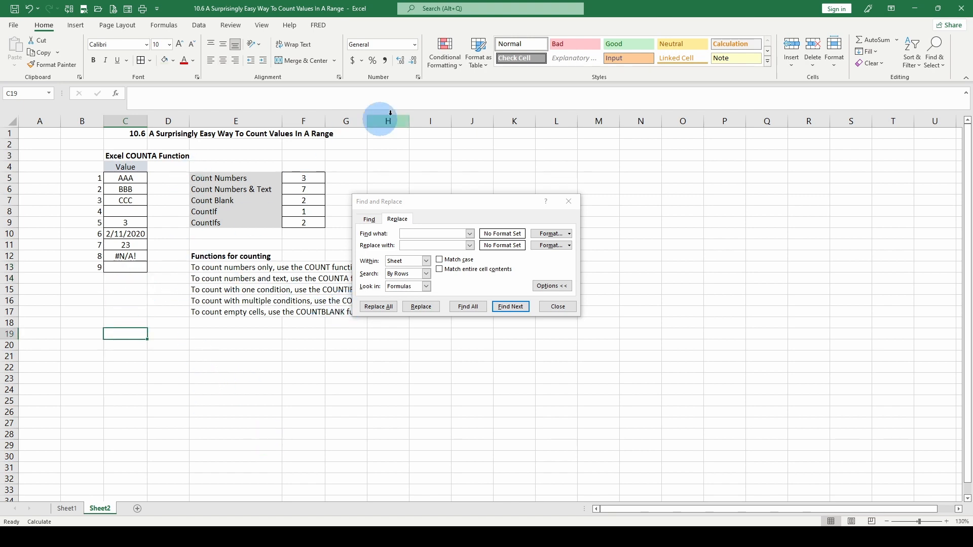
left_click(262, 26)
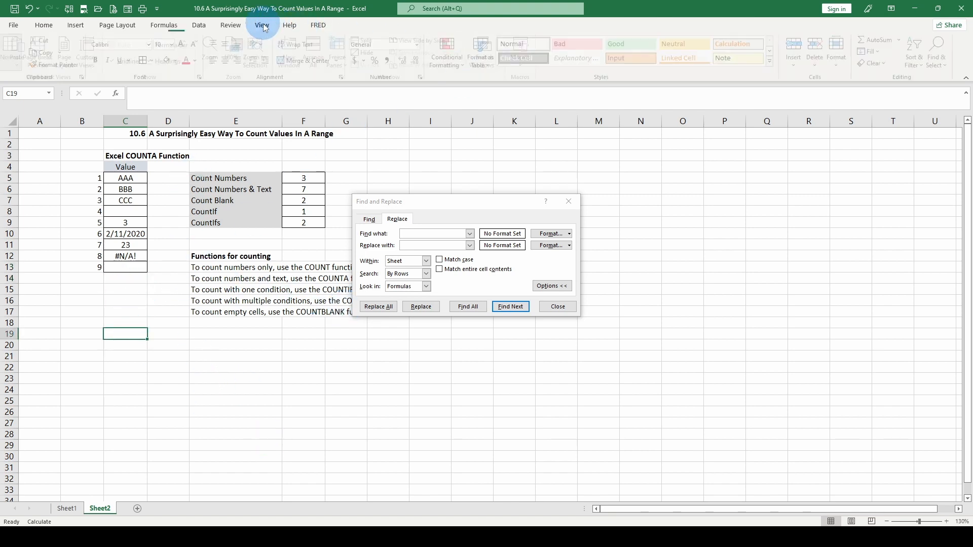
left_click(369, 42)
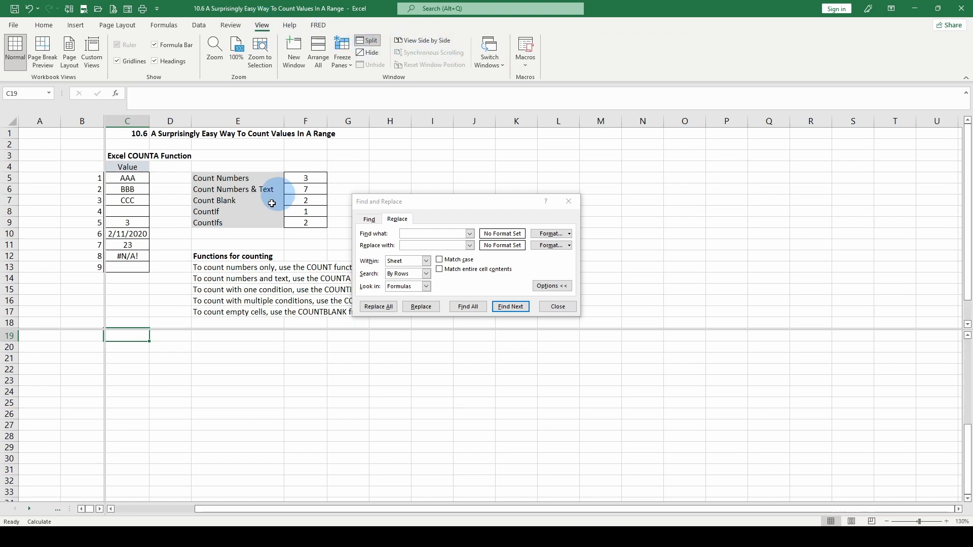
Go to cell A500 in the lower pane and enter a single space there.
left_click(53, 382)
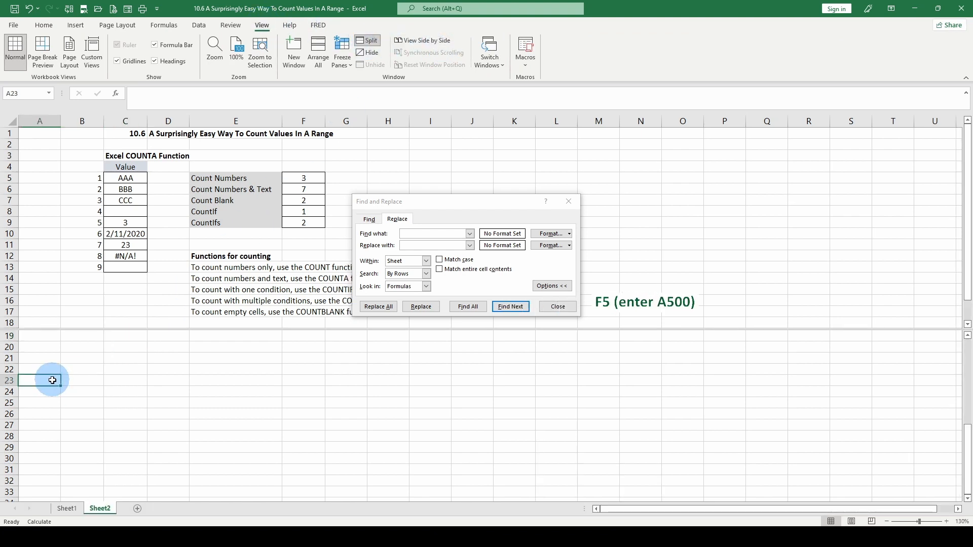
key("F5")
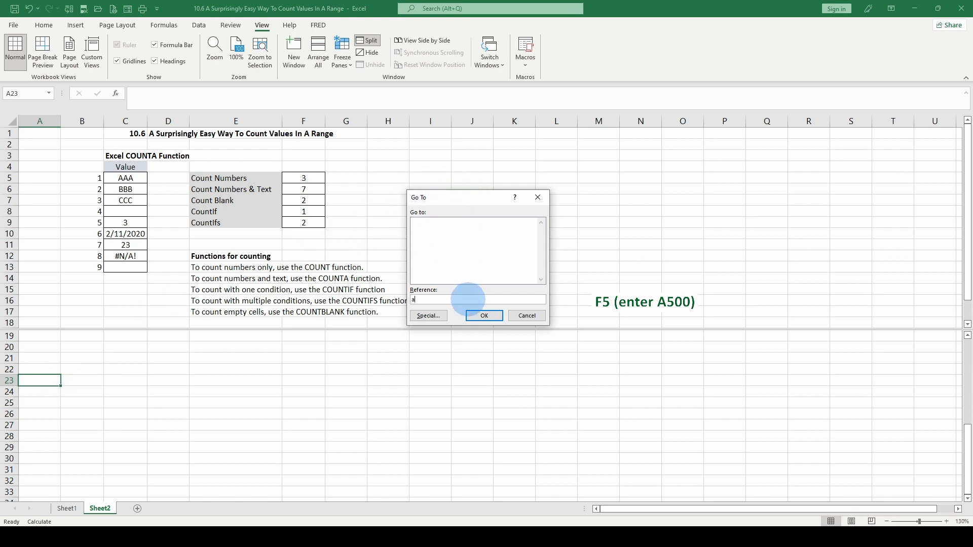
type("a500")
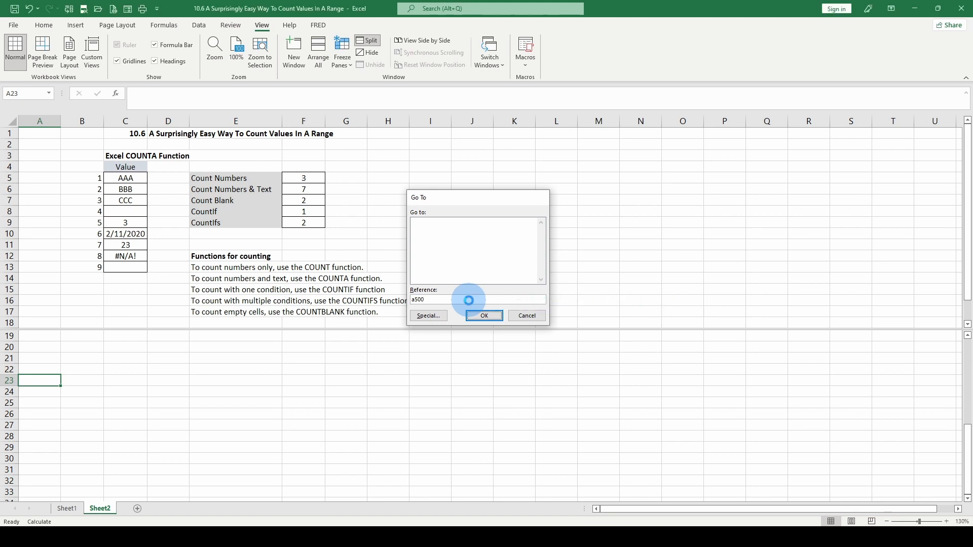
key("Return")
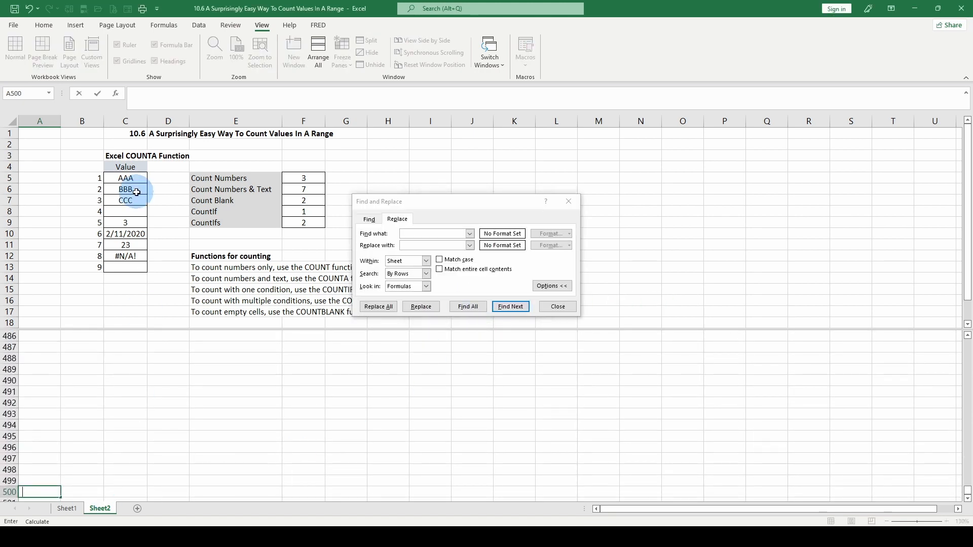
left_click(125, 267)
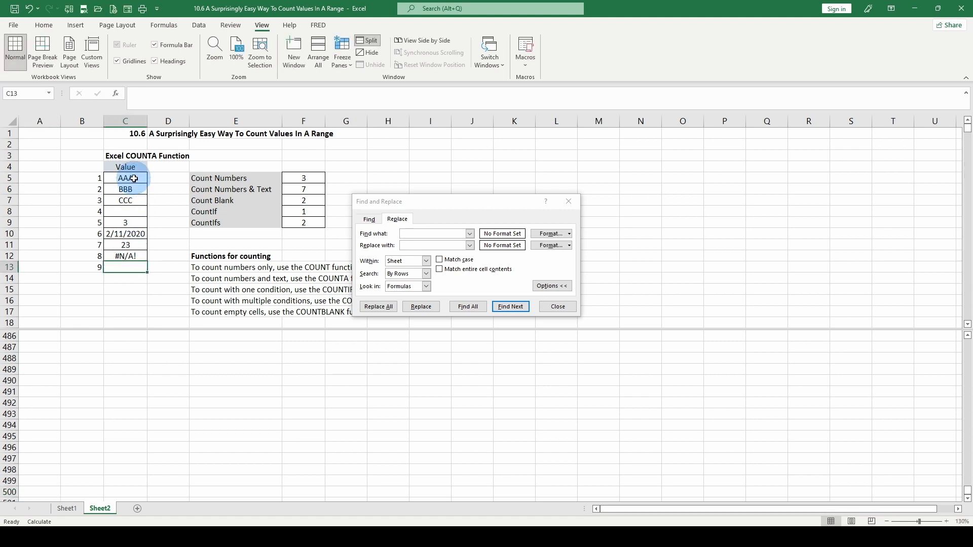
Enter a space in C13 and remove it with Replace, using a space as the search text and an empty replacement.
left_click_drag(125, 178, 125, 201)
left_click(126, 267)
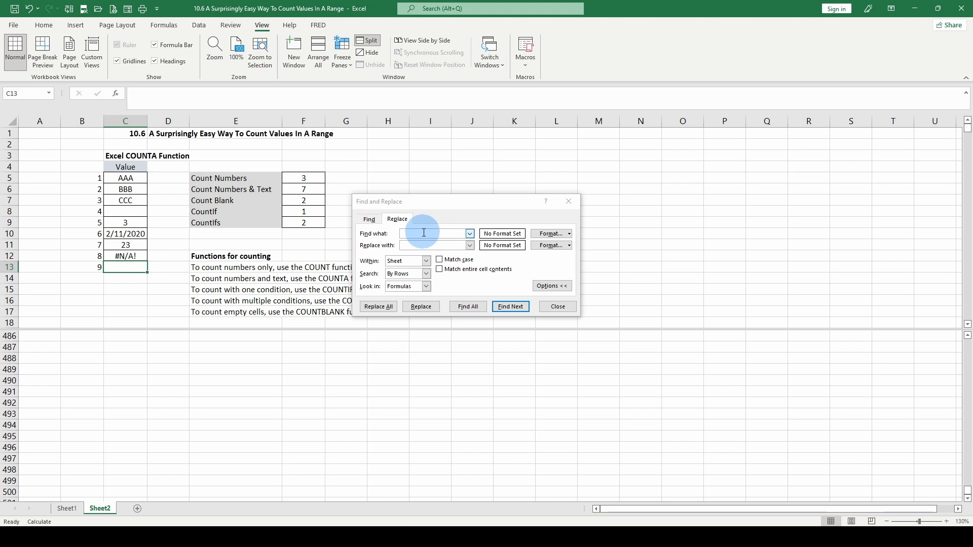
left_click(424, 307)
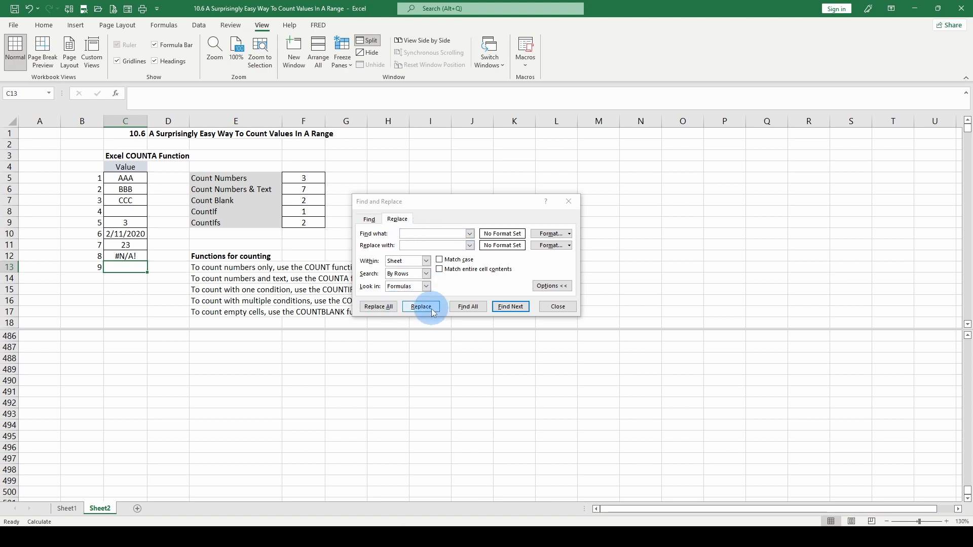
key("Return")
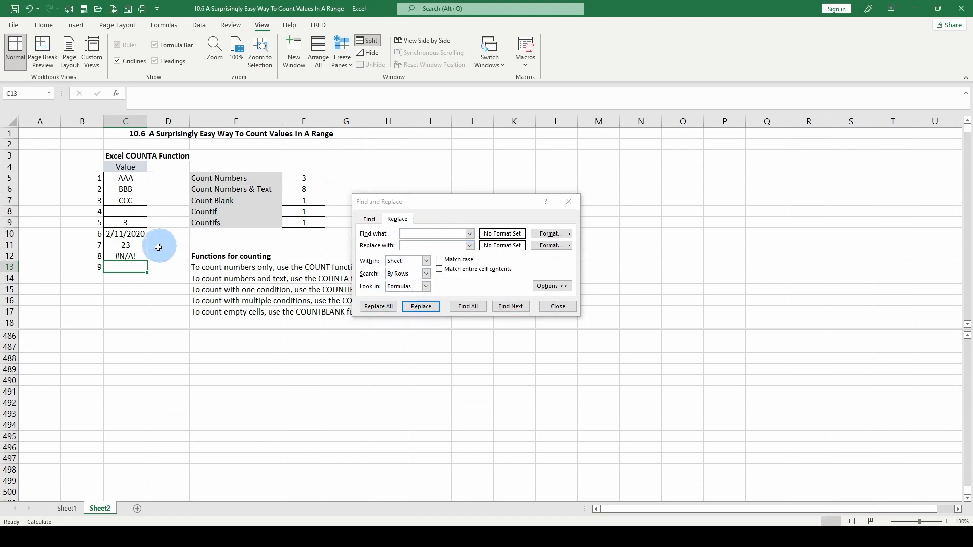
left_click(117, 274)
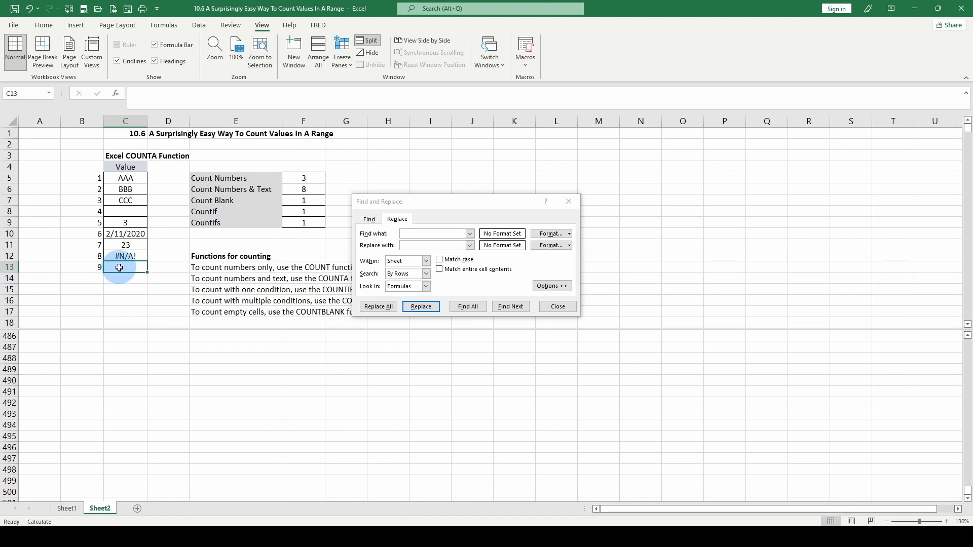
left_click(411, 244)
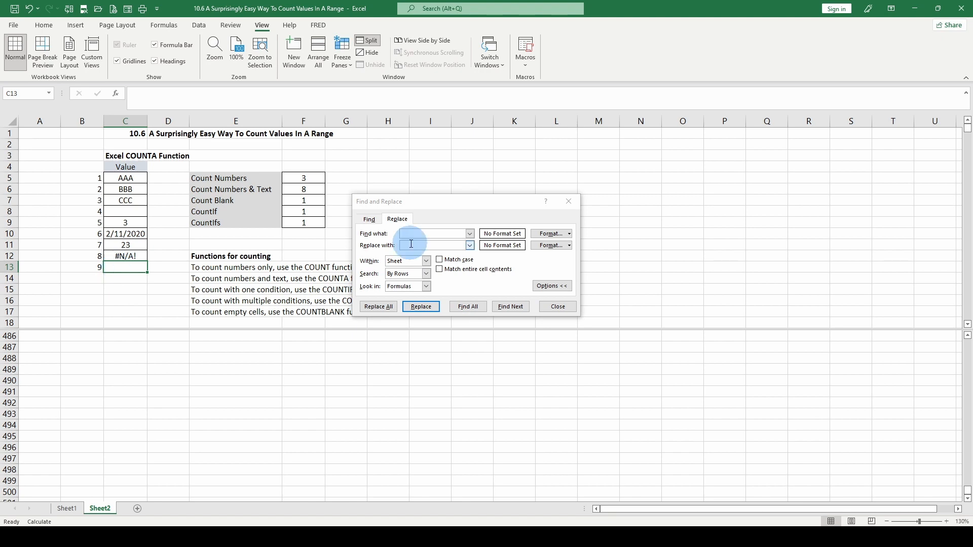
left_click(421, 307)
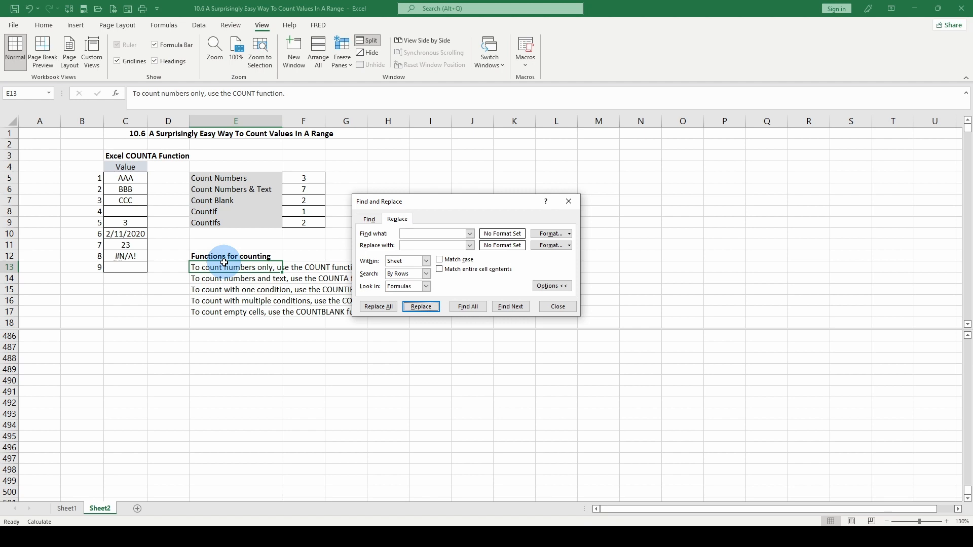
Find the next space after E17, then enter a space in E18 and replace it with nothing.
left_click(230, 314)
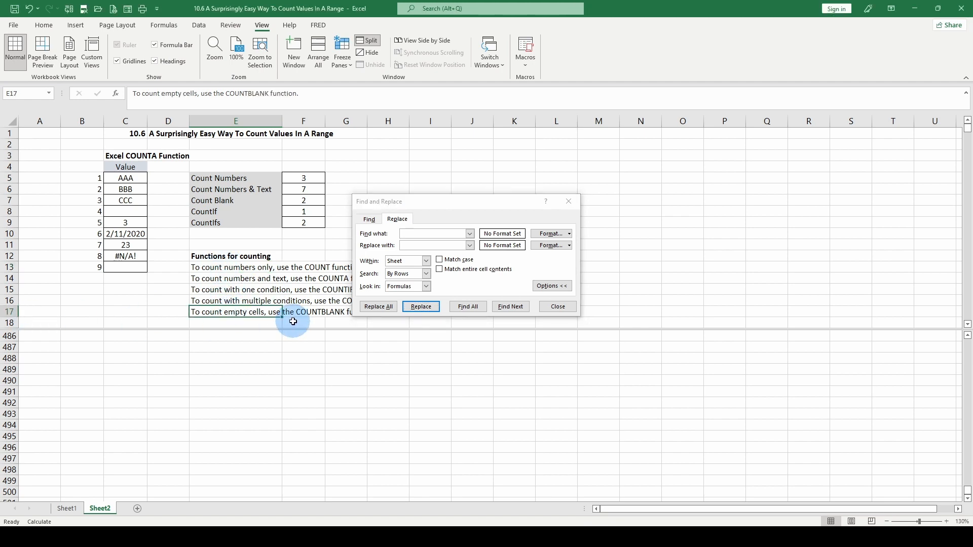
left_click(522, 311)
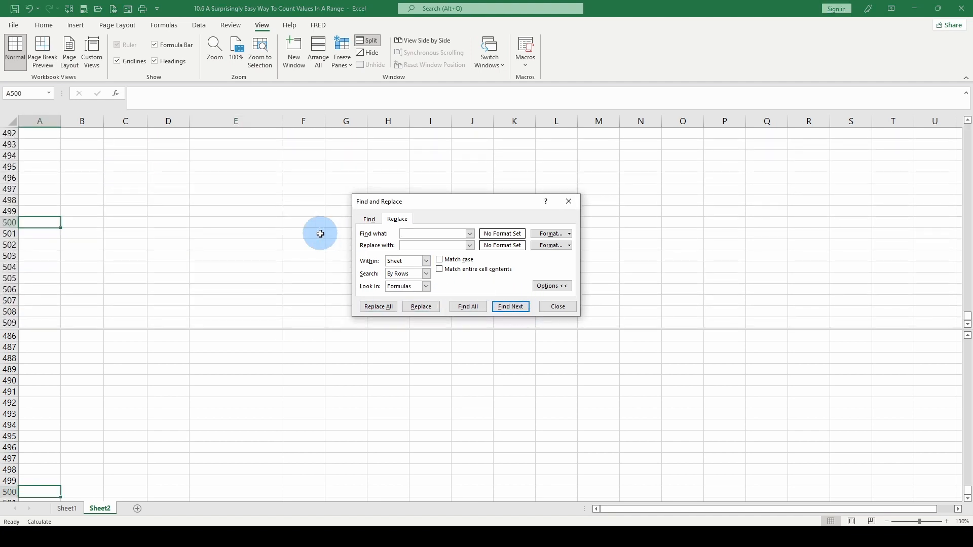
left_click(228, 311)
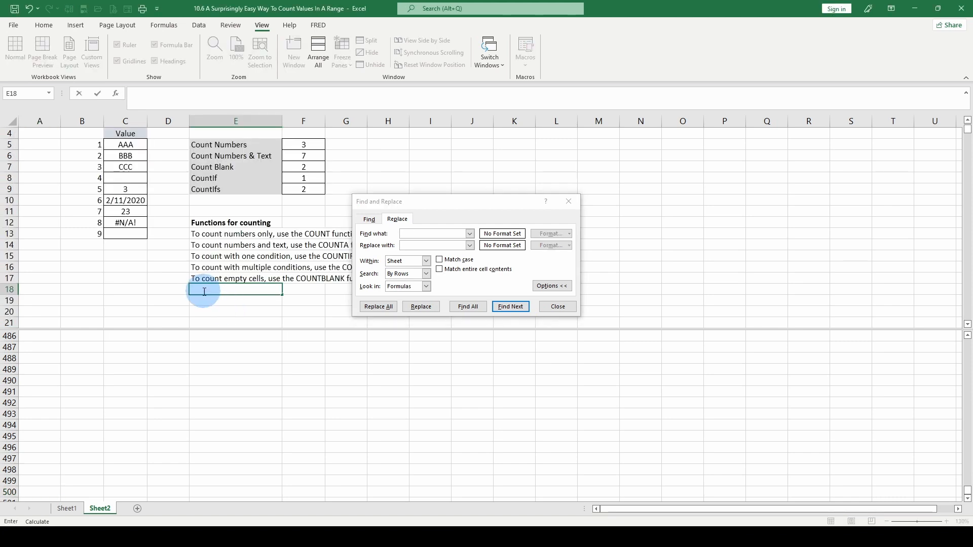
left_click(421, 307)
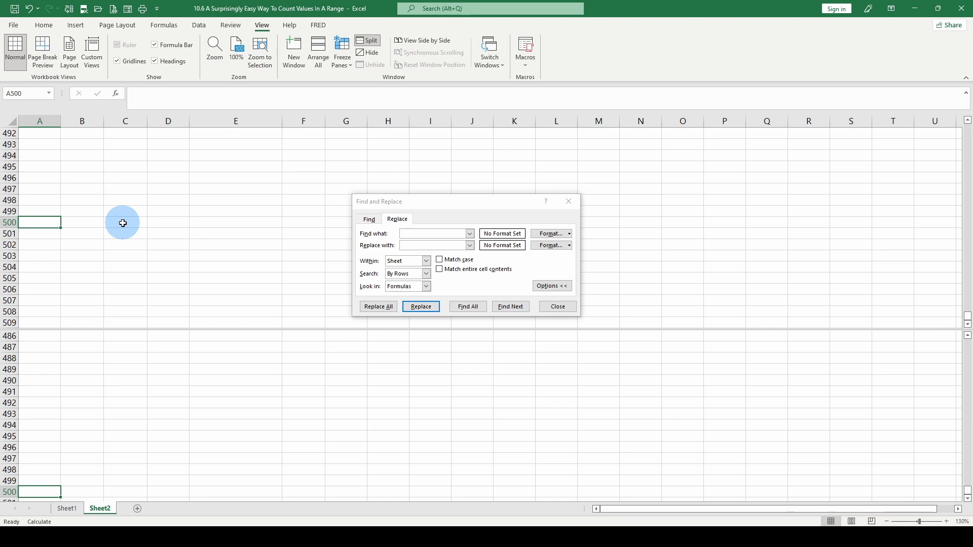
key("Return")
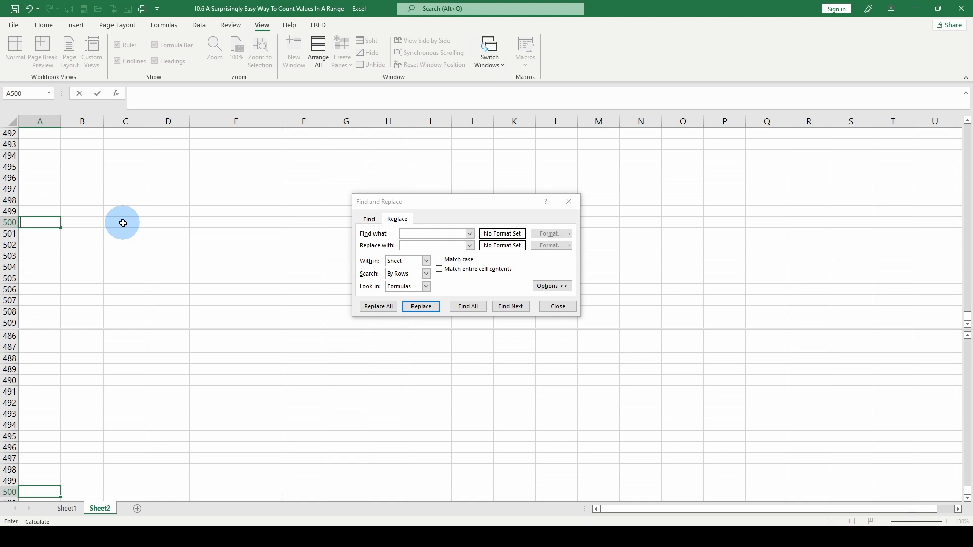
key("ctrl+Home")
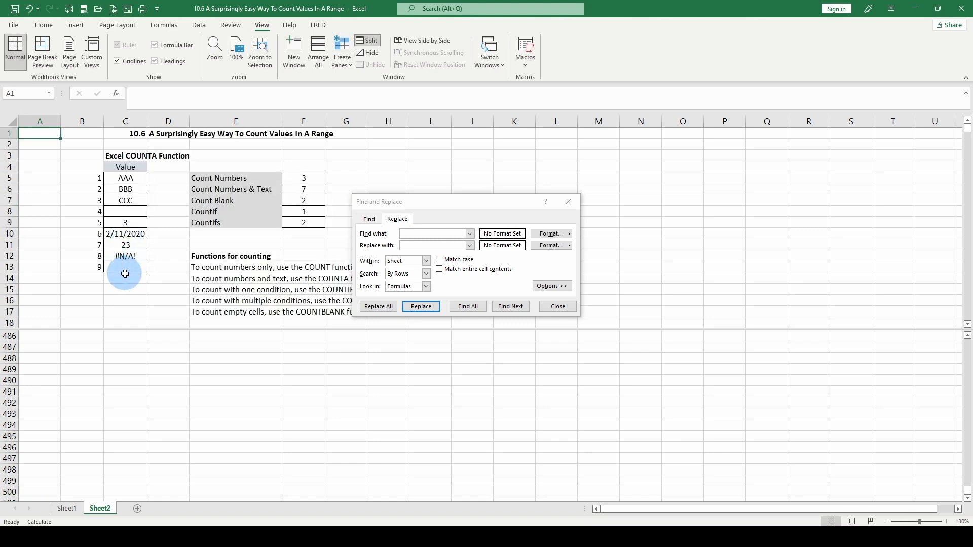
Check C13 in the formula bar for a leftover space and close Find and Replace.
left_click(115, 271)
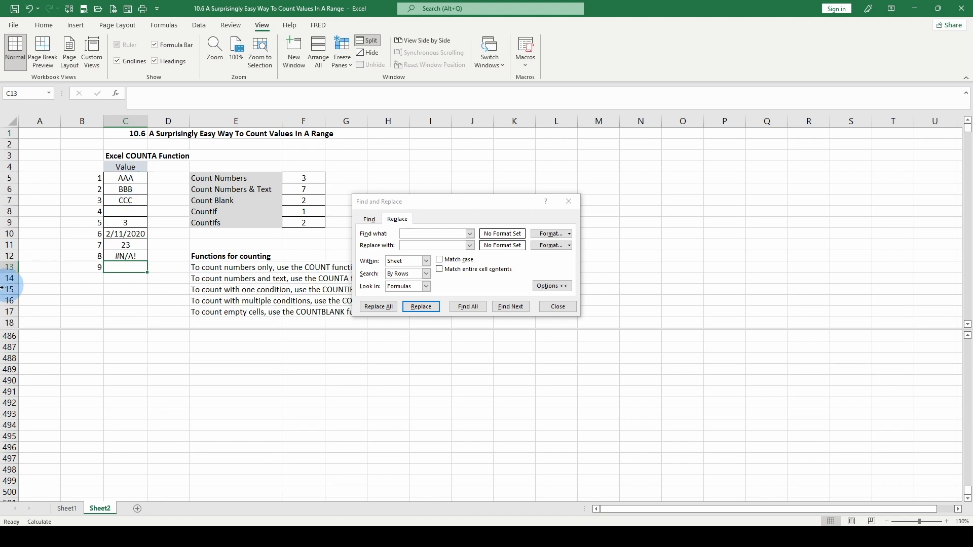
left_click_drag(127, 267, 127, 275)
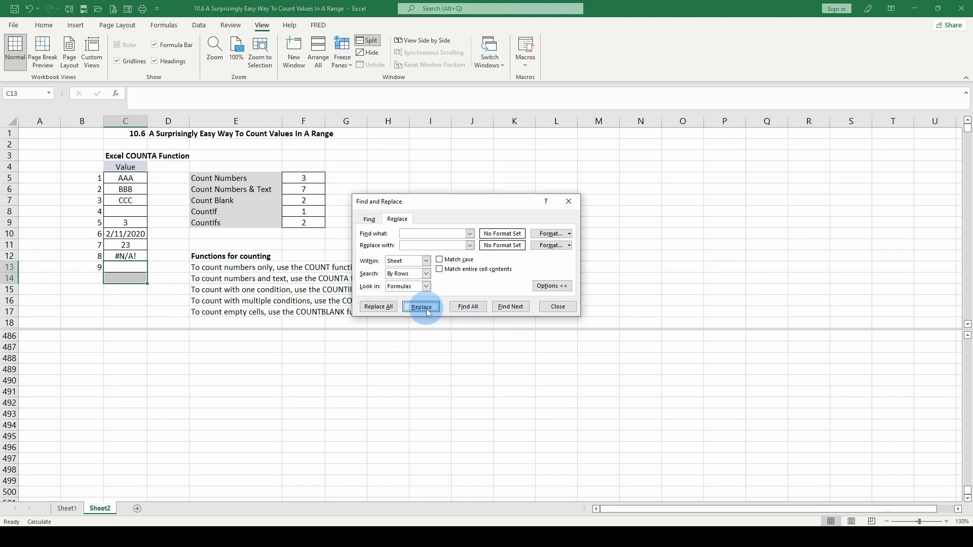
left_click(119, 267)
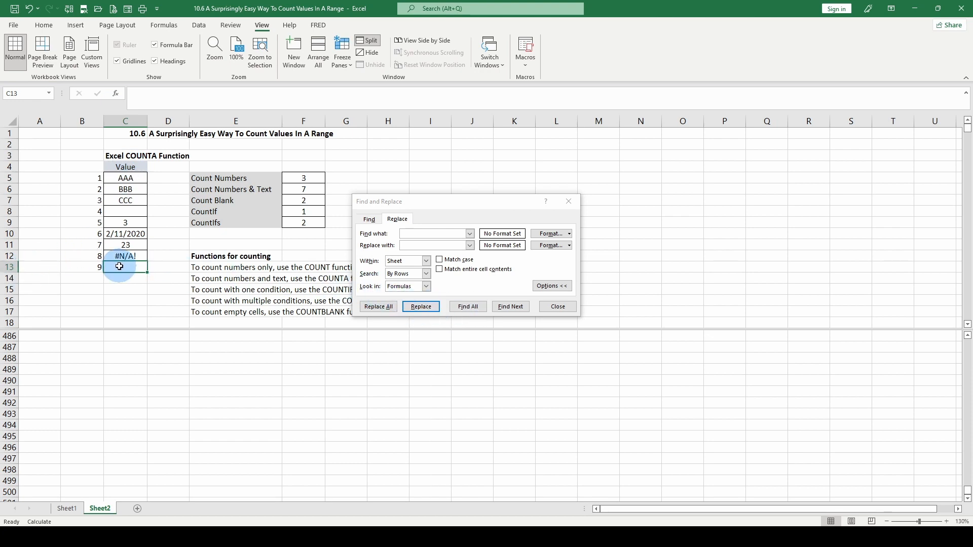
left_click(148, 92)
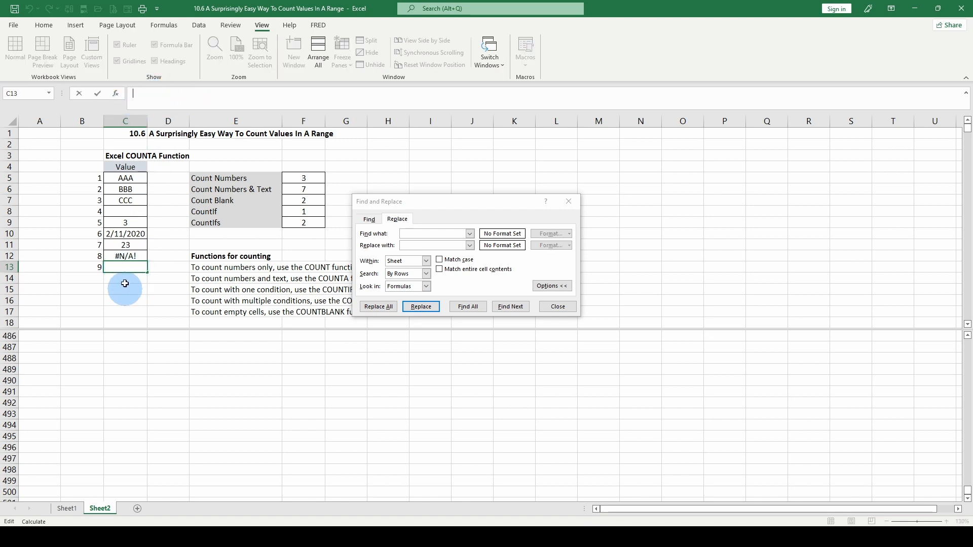
key("Return")
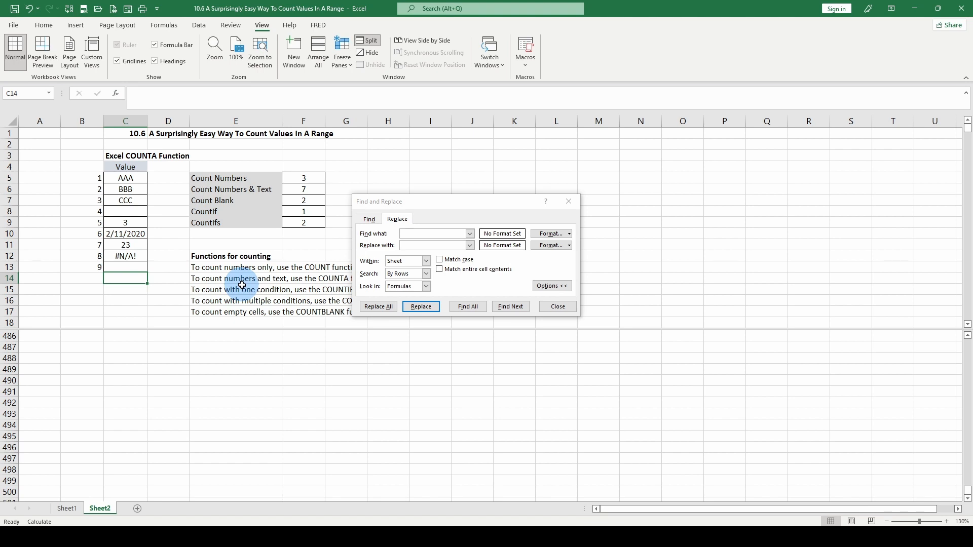
left_click(558, 307)
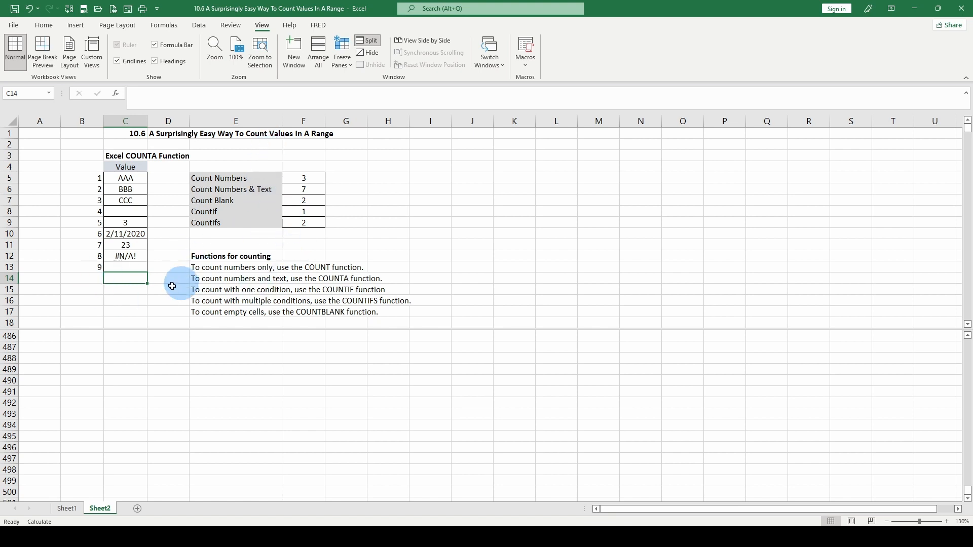
Enter a space in C13 to test the counting formulas, and undo that entry.
left_click(131, 270)
key("Return")
key("Return")
key("Return")
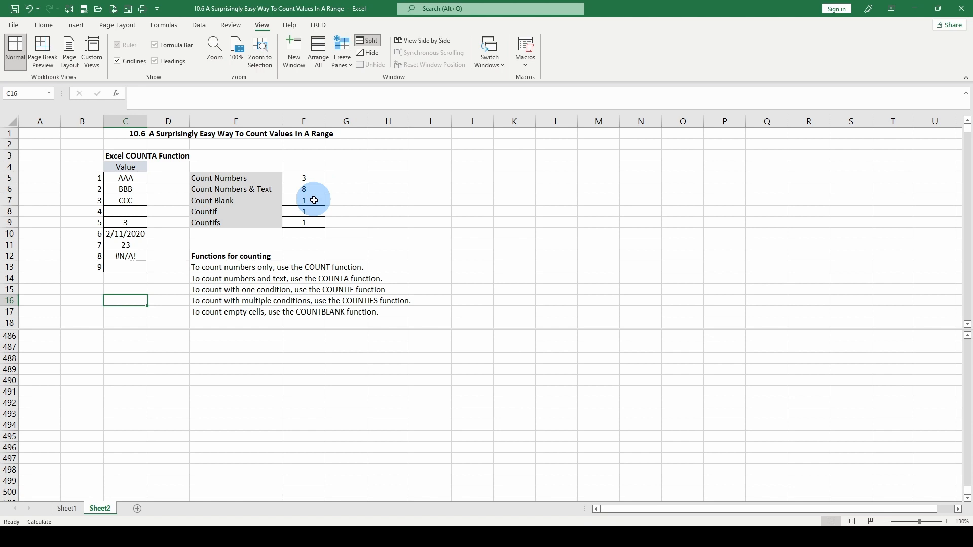
left_click(125, 270)
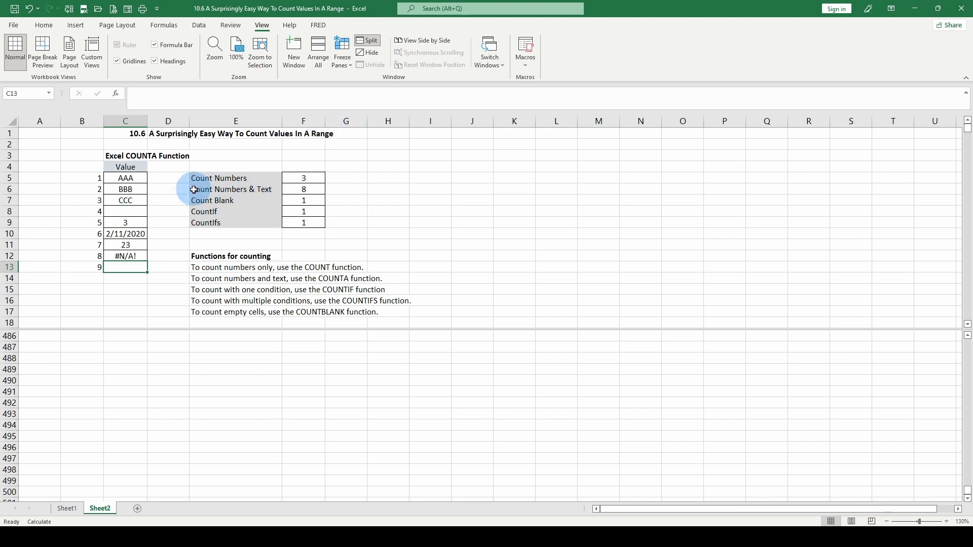
key("ctrl+z")
Review the COUNTBLANK formula in F7 and the range used by the COUNTIF formula in F8.
left_click(303, 199)
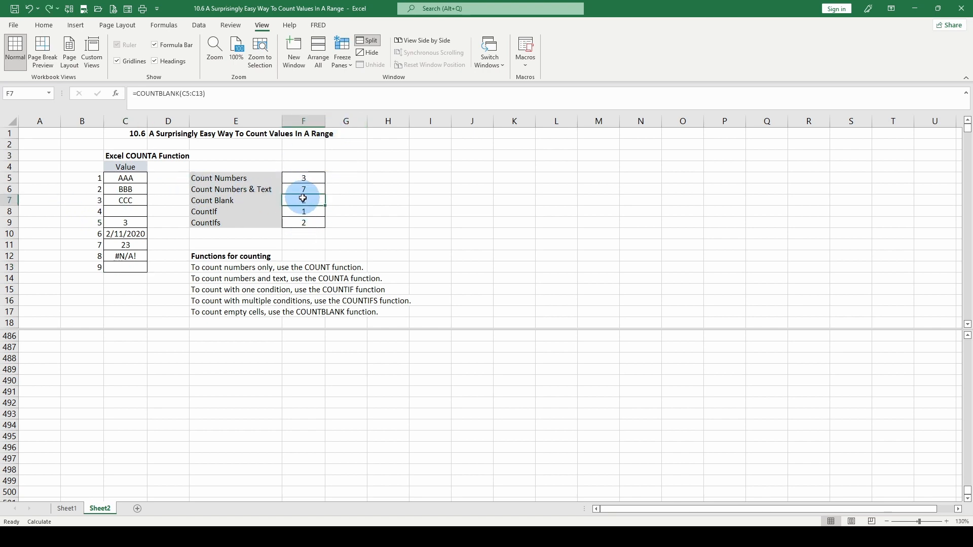
left_click(298, 211)
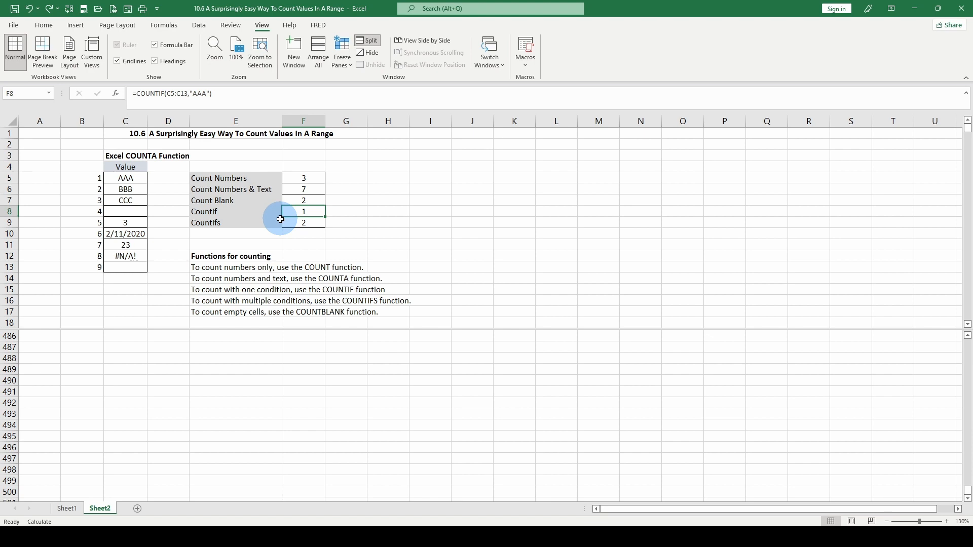
left_click(179, 93)
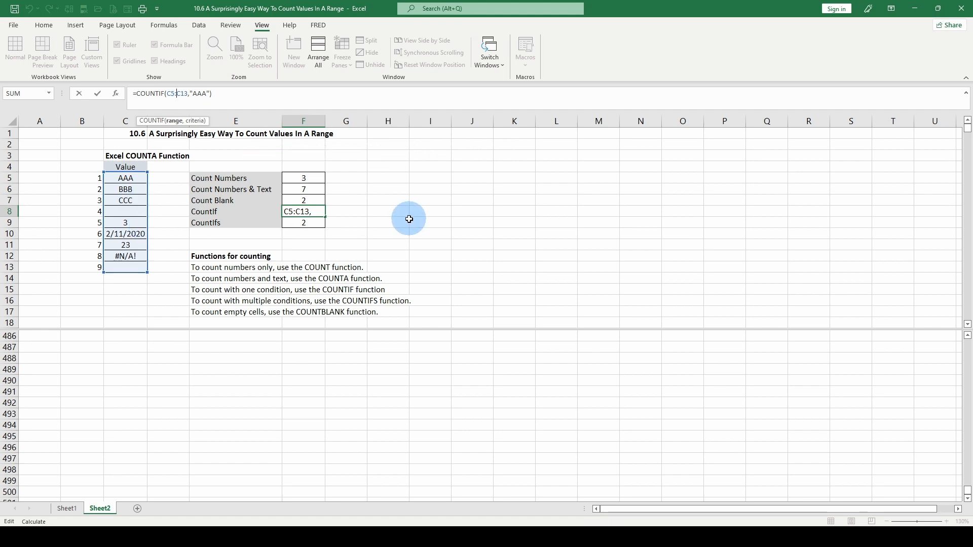
key("ctrl+Return")
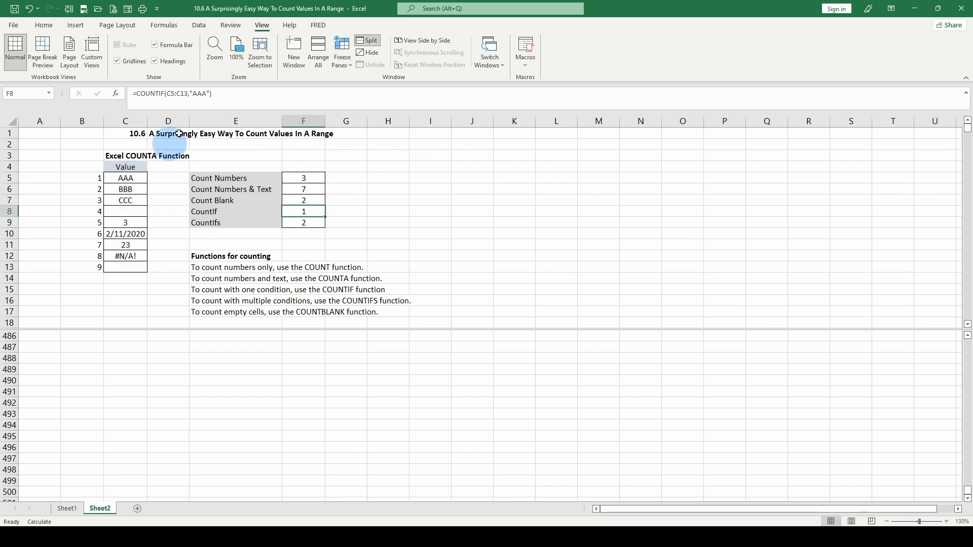
Change the COUNTIF criterion in F8 to lowercase "aaa".
left_click(198, 94)
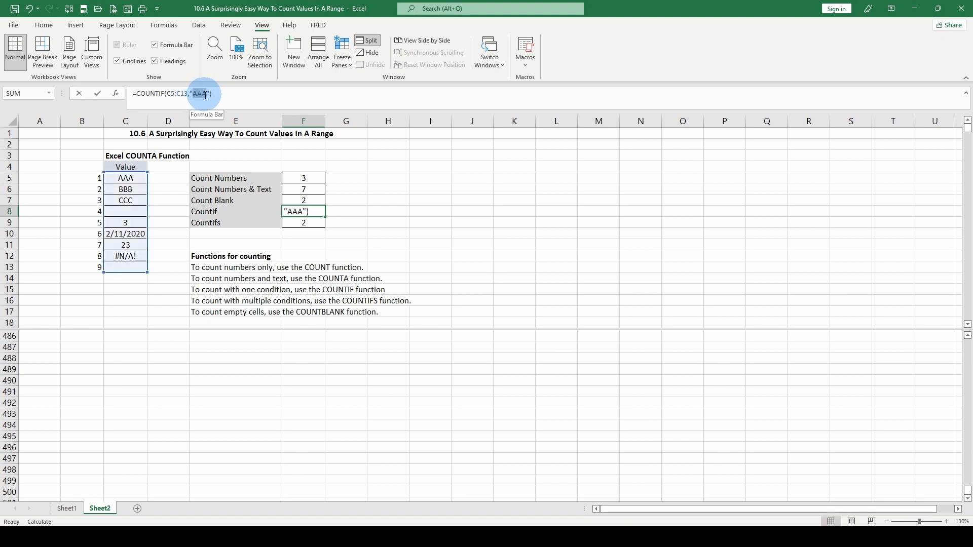
double_click(199, 95)
type("aaa")
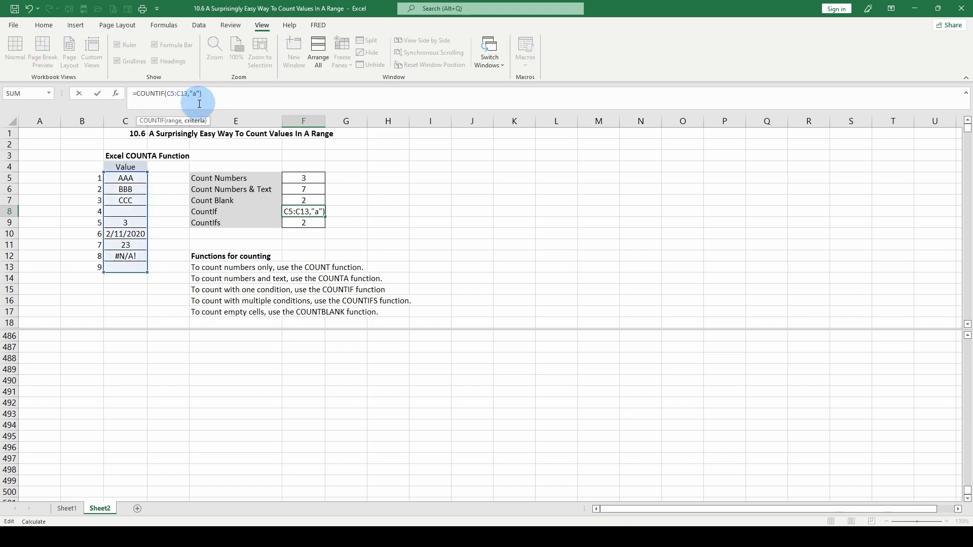
key("ctrl+Return")
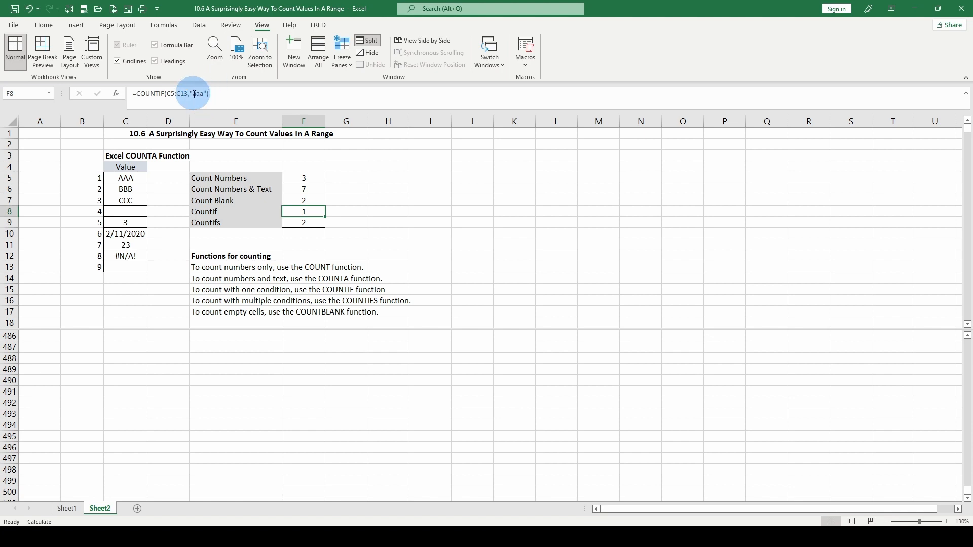
Change the COUNTIF criterion in F8 back to uppercase "AAA".
double_click(198, 93)
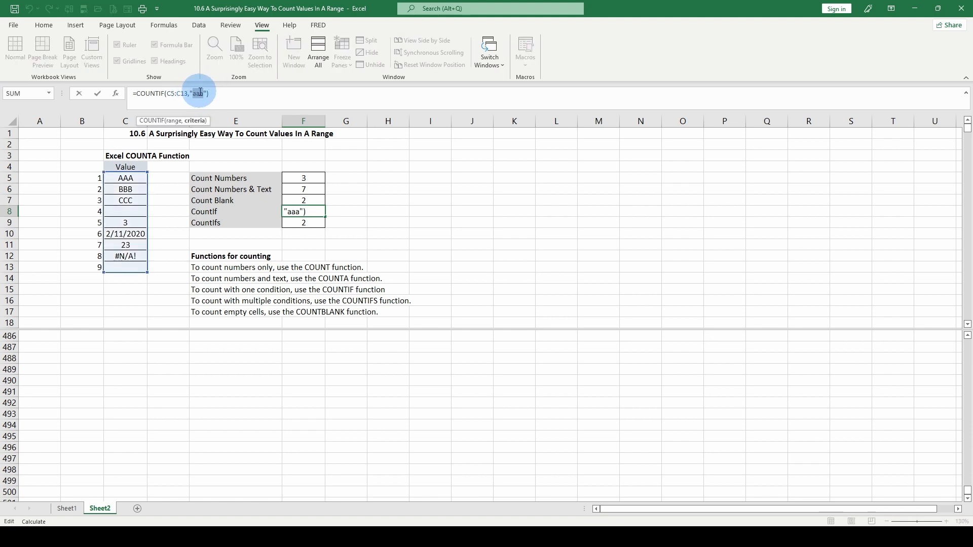
key("BackSpace")
type("AAA")
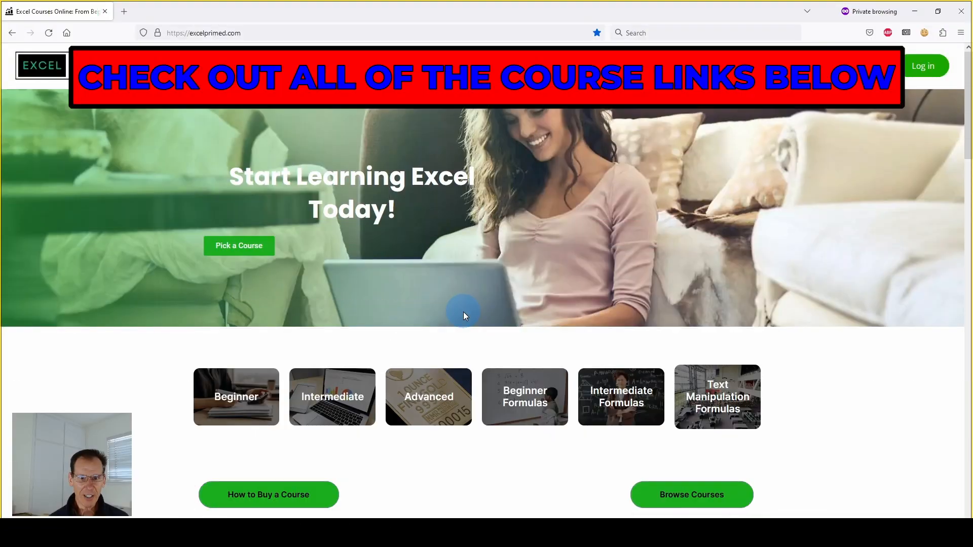
Switch to the web browser and look through the Excel course listings on excelprimed.com.
scroll(463, 316, "down", 2)
scroll(463, 315, "down", 7)
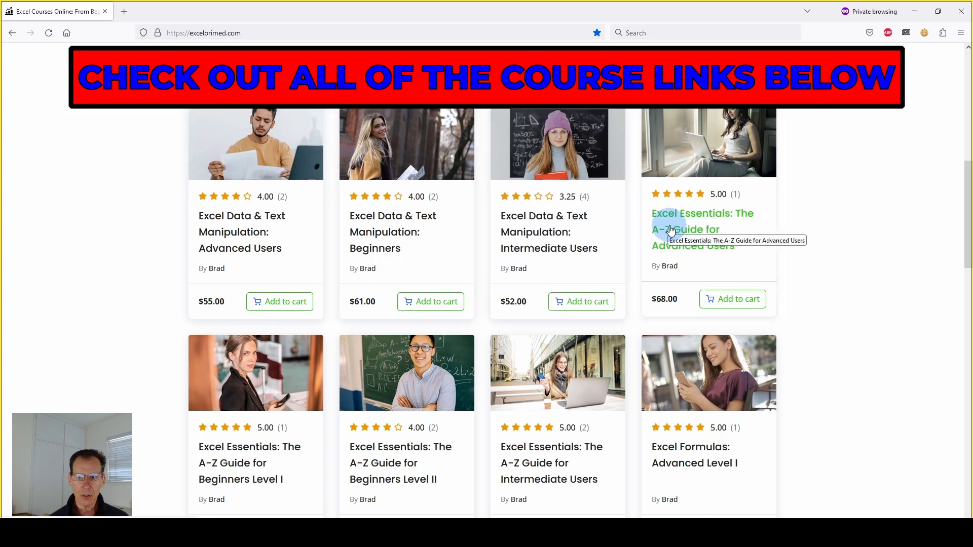
scroll(748, 244, "down", 2)
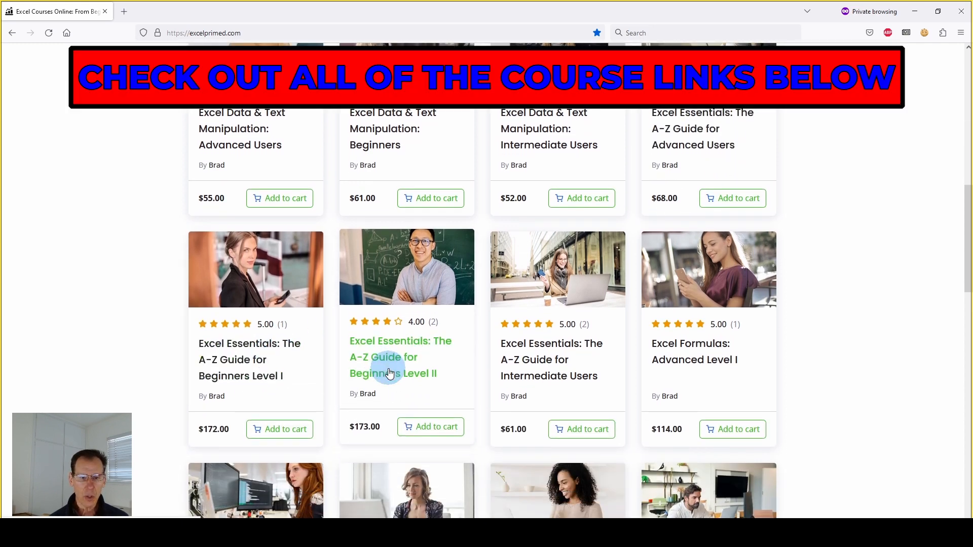
scroll(755, 294, "down", 1)
scroll(755, 294, "down", 1)
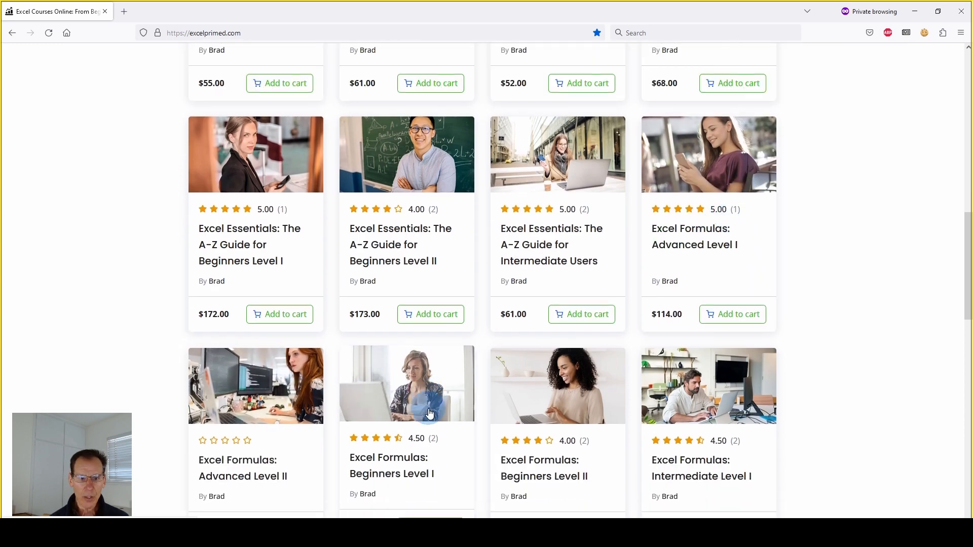
scroll(405, 413, "down", 1)
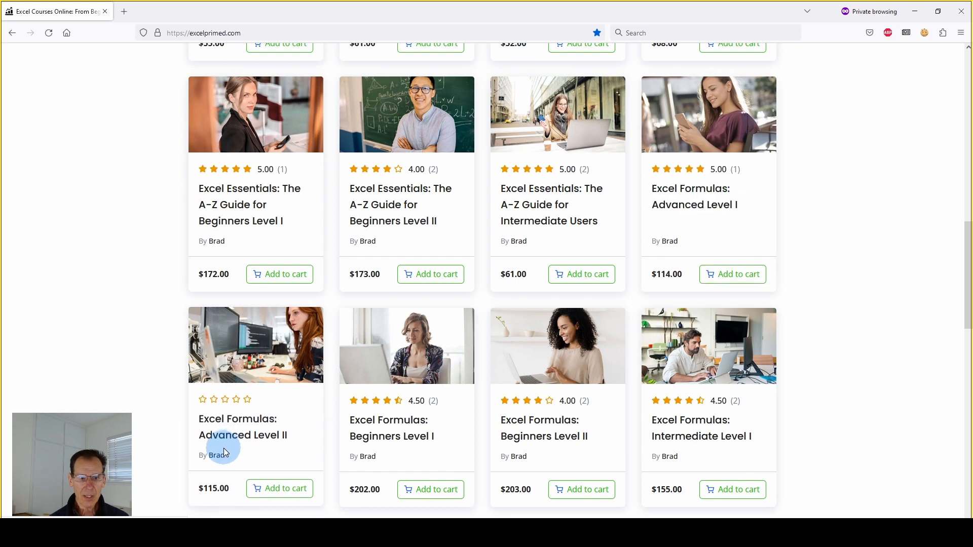
scroll(218, 451, "down", 4)
scroll(405, 231, "up", 10)
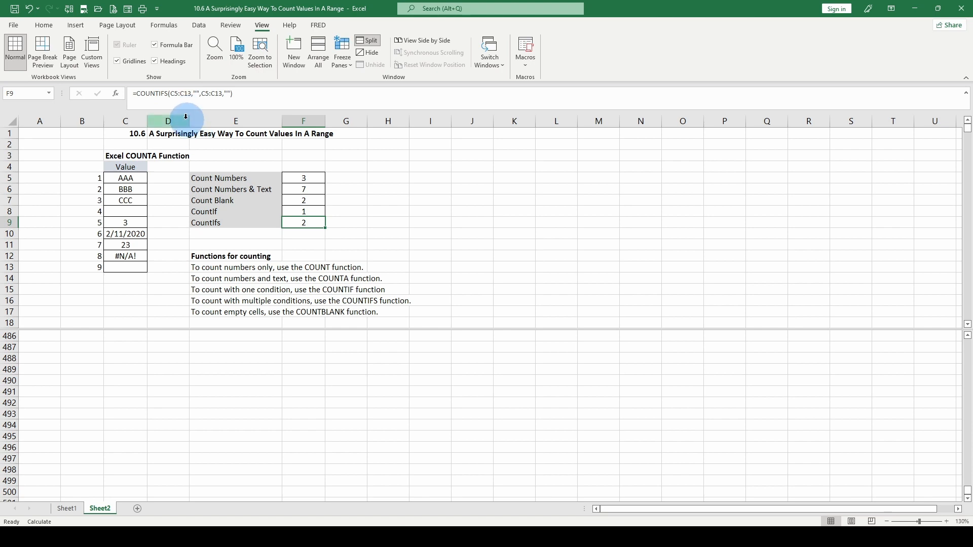
Review the criteria ranges and blank criteria of the COUNTIFS formula in F9, leaving the formula unedited.
left_click(180, 93)
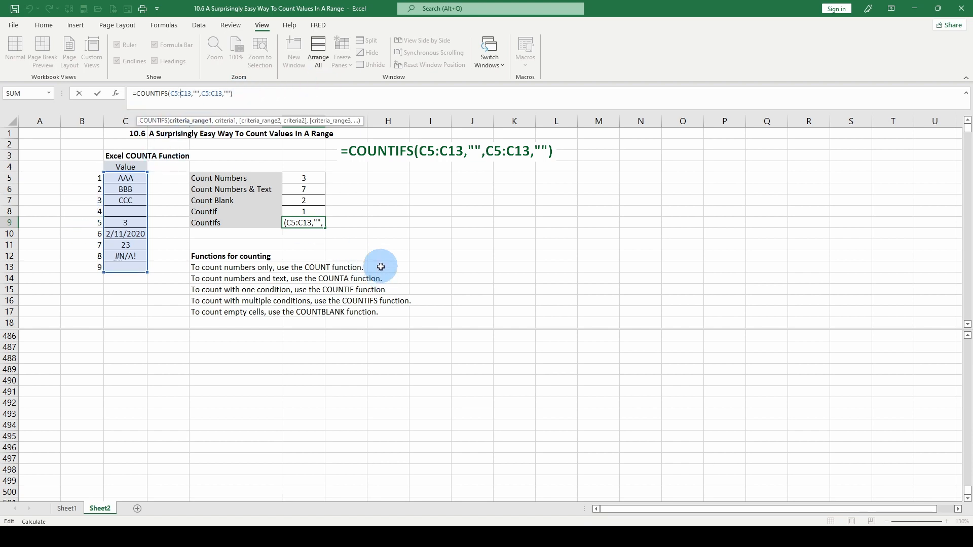
key("Return")
left_click(296, 221)
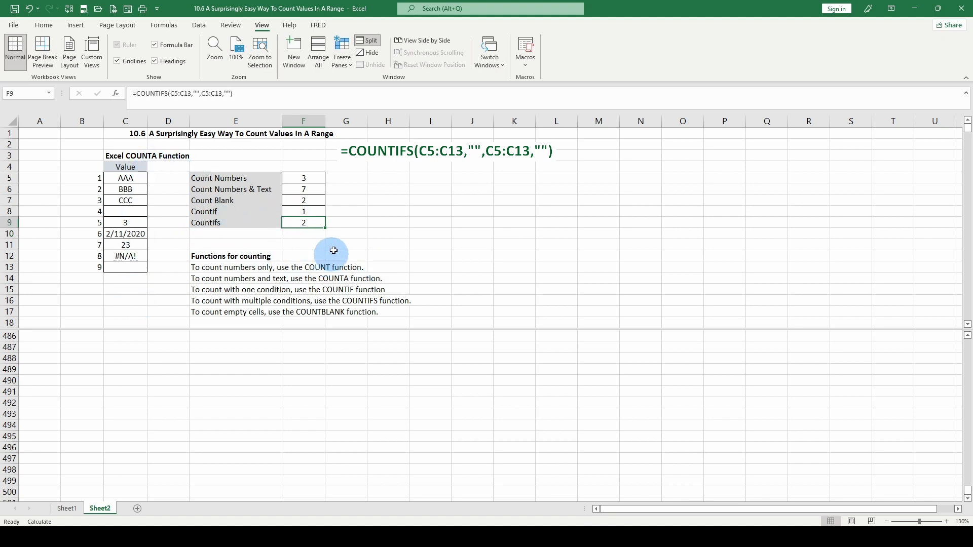
Enter a single space in C13 to test the COUNTIFS formula, and reselect that cell.
left_click(127, 265)
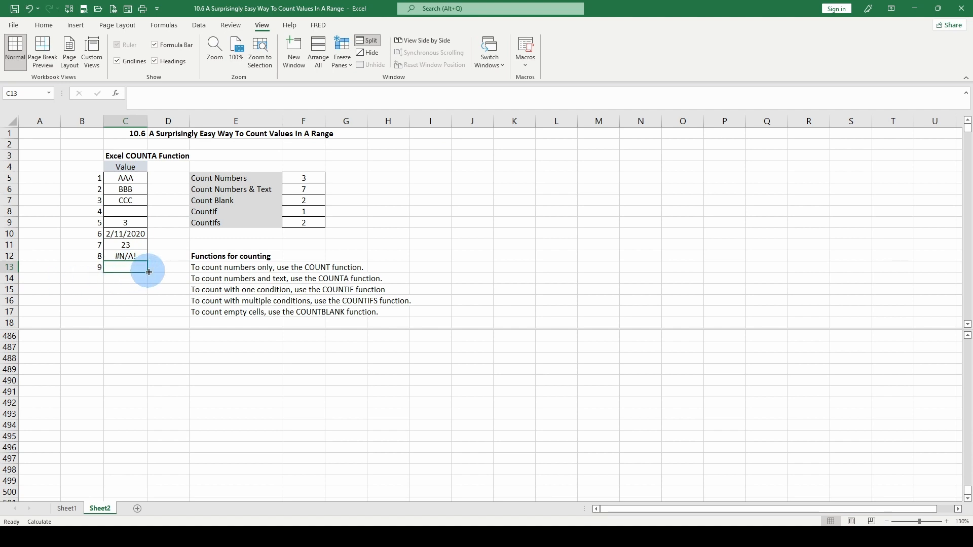
type("=")
key("Return")
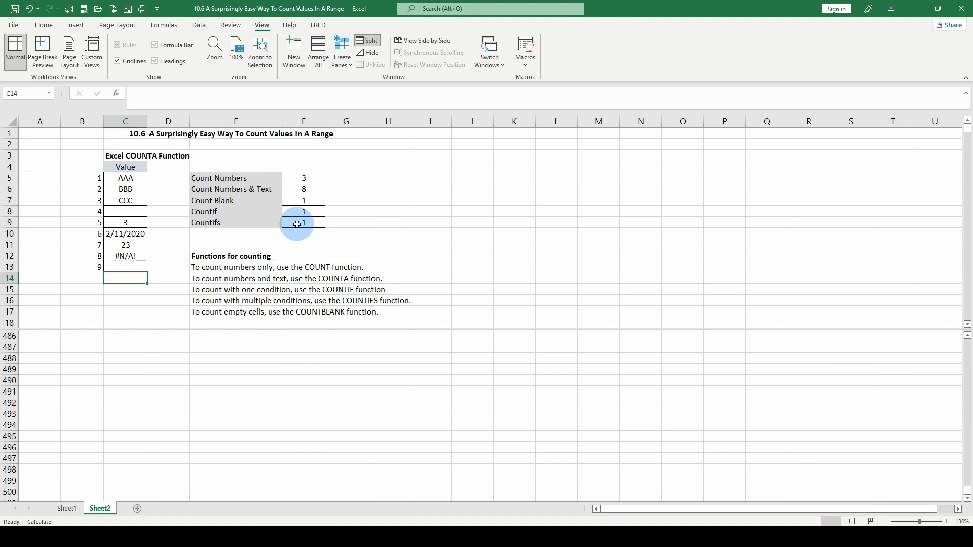
key("Up")
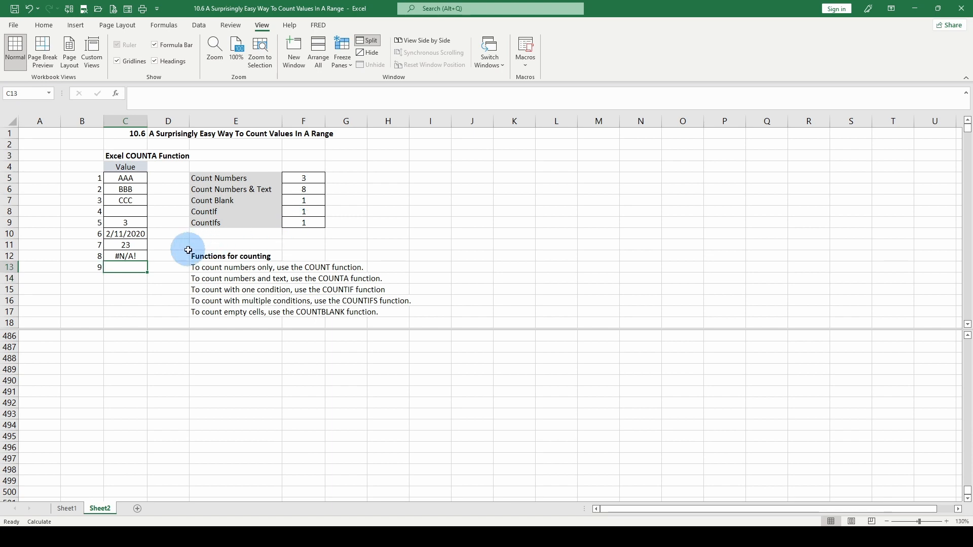